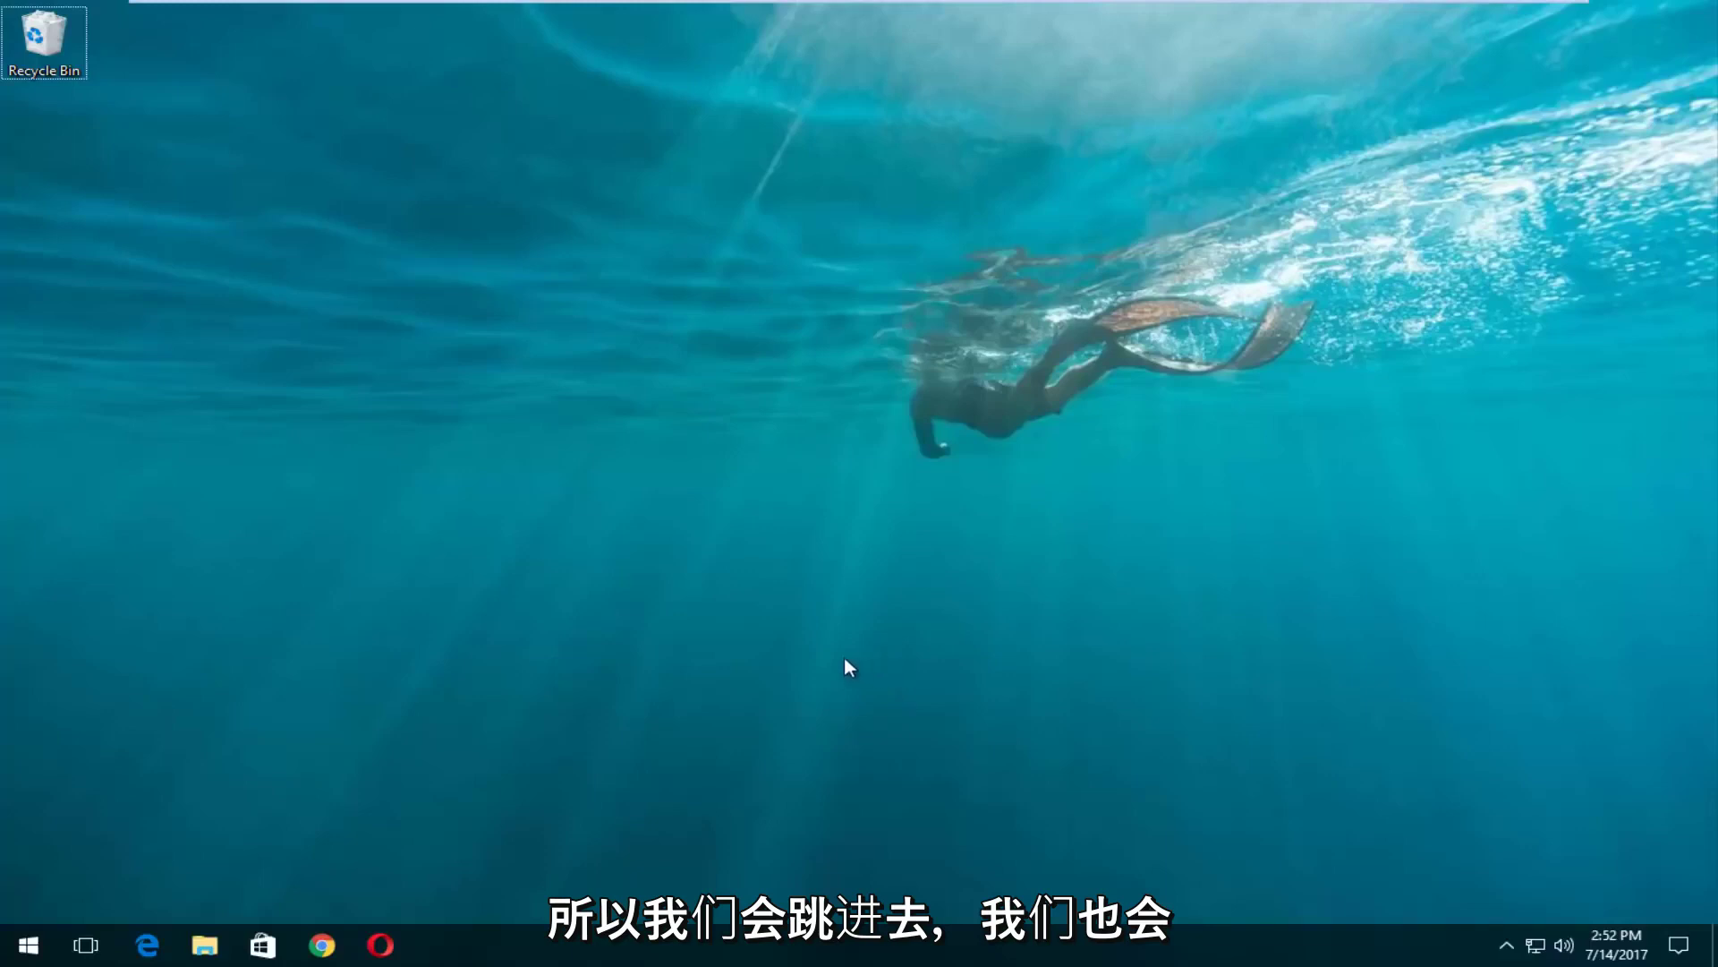
- Search the Start menu for 'reset'
click(2, 954)
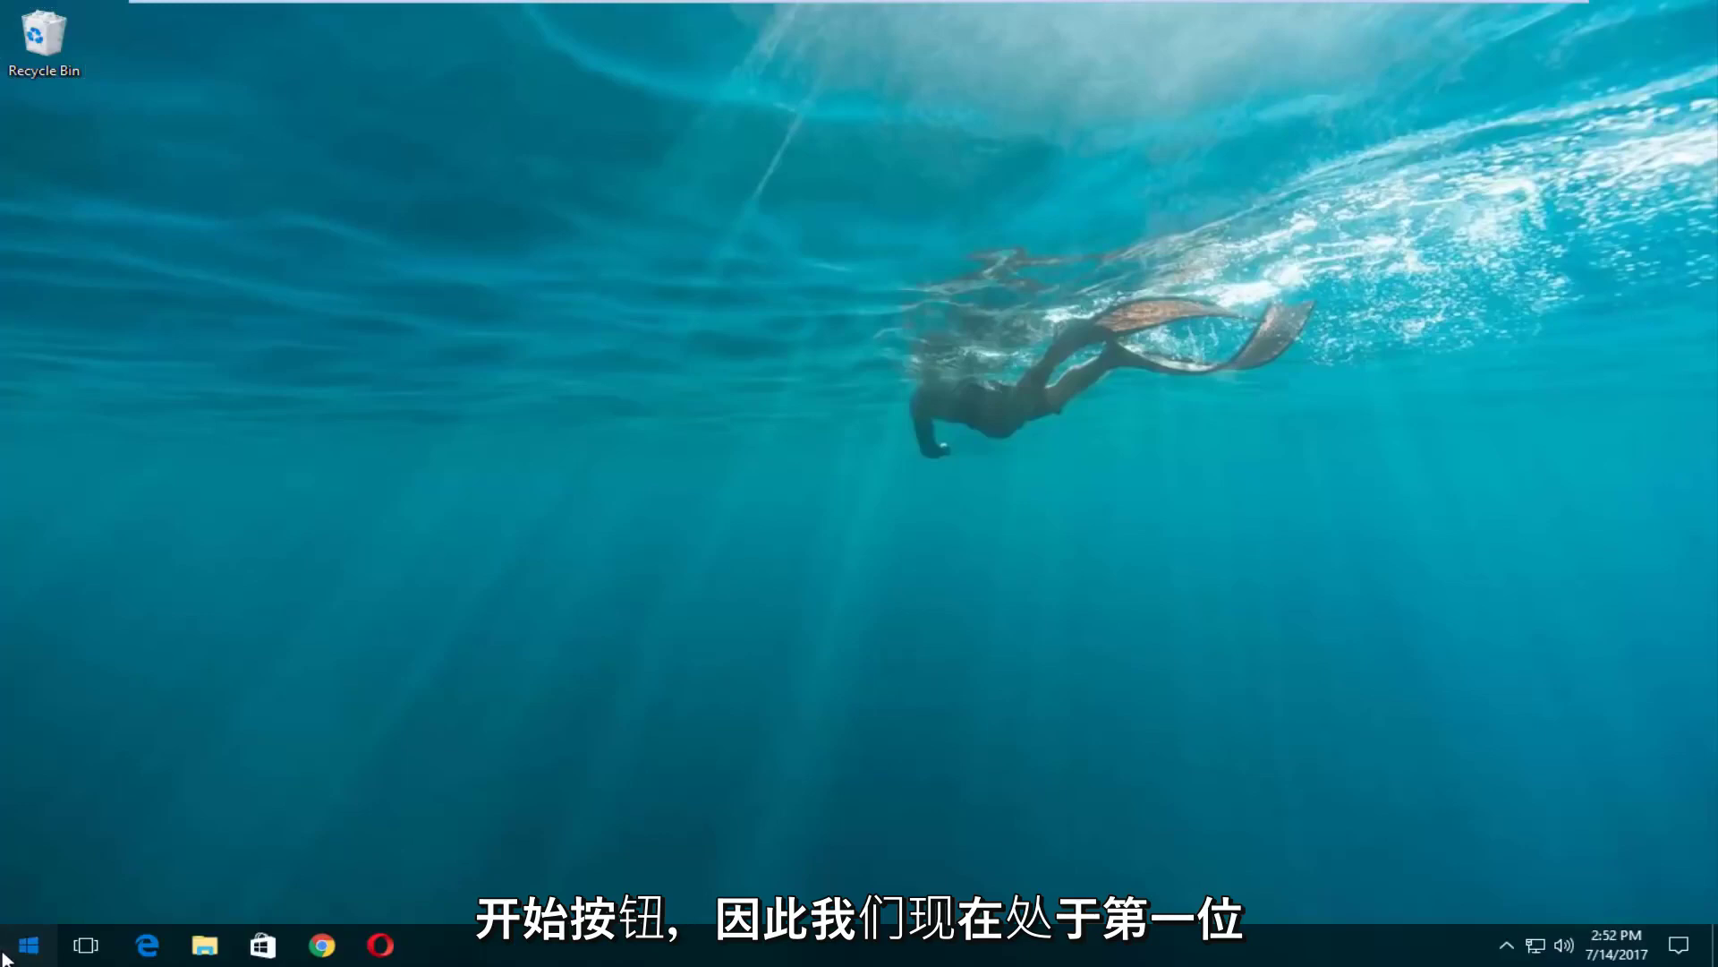
click(5, 956)
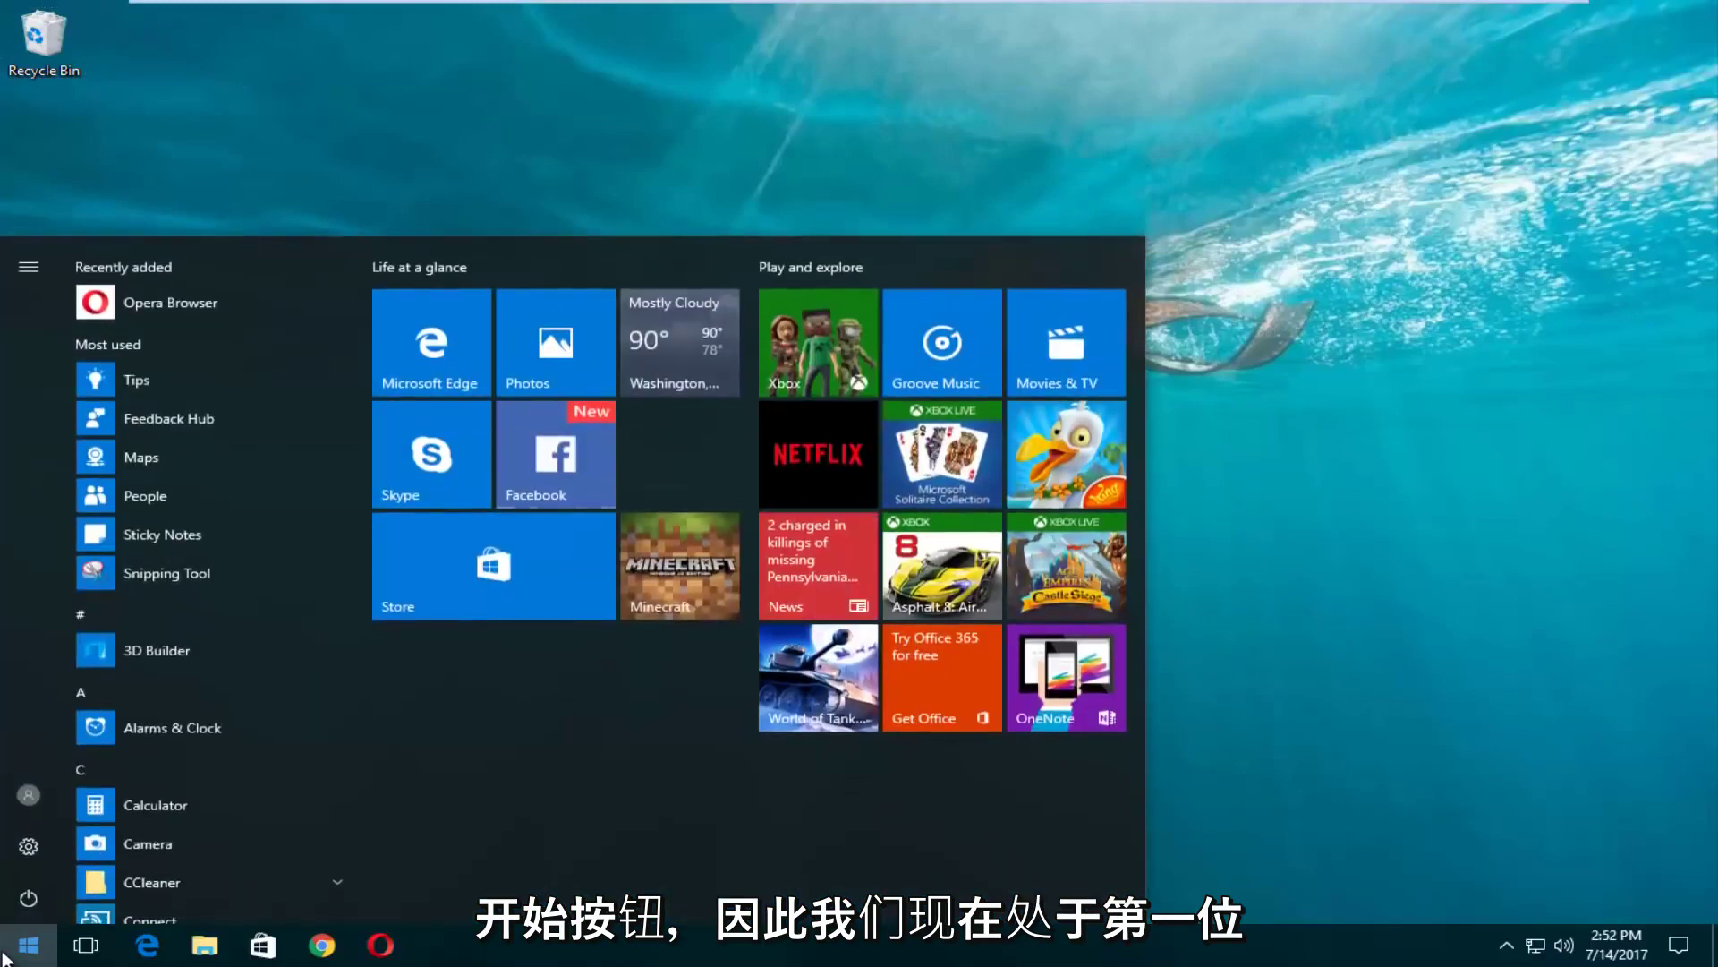
text(r)
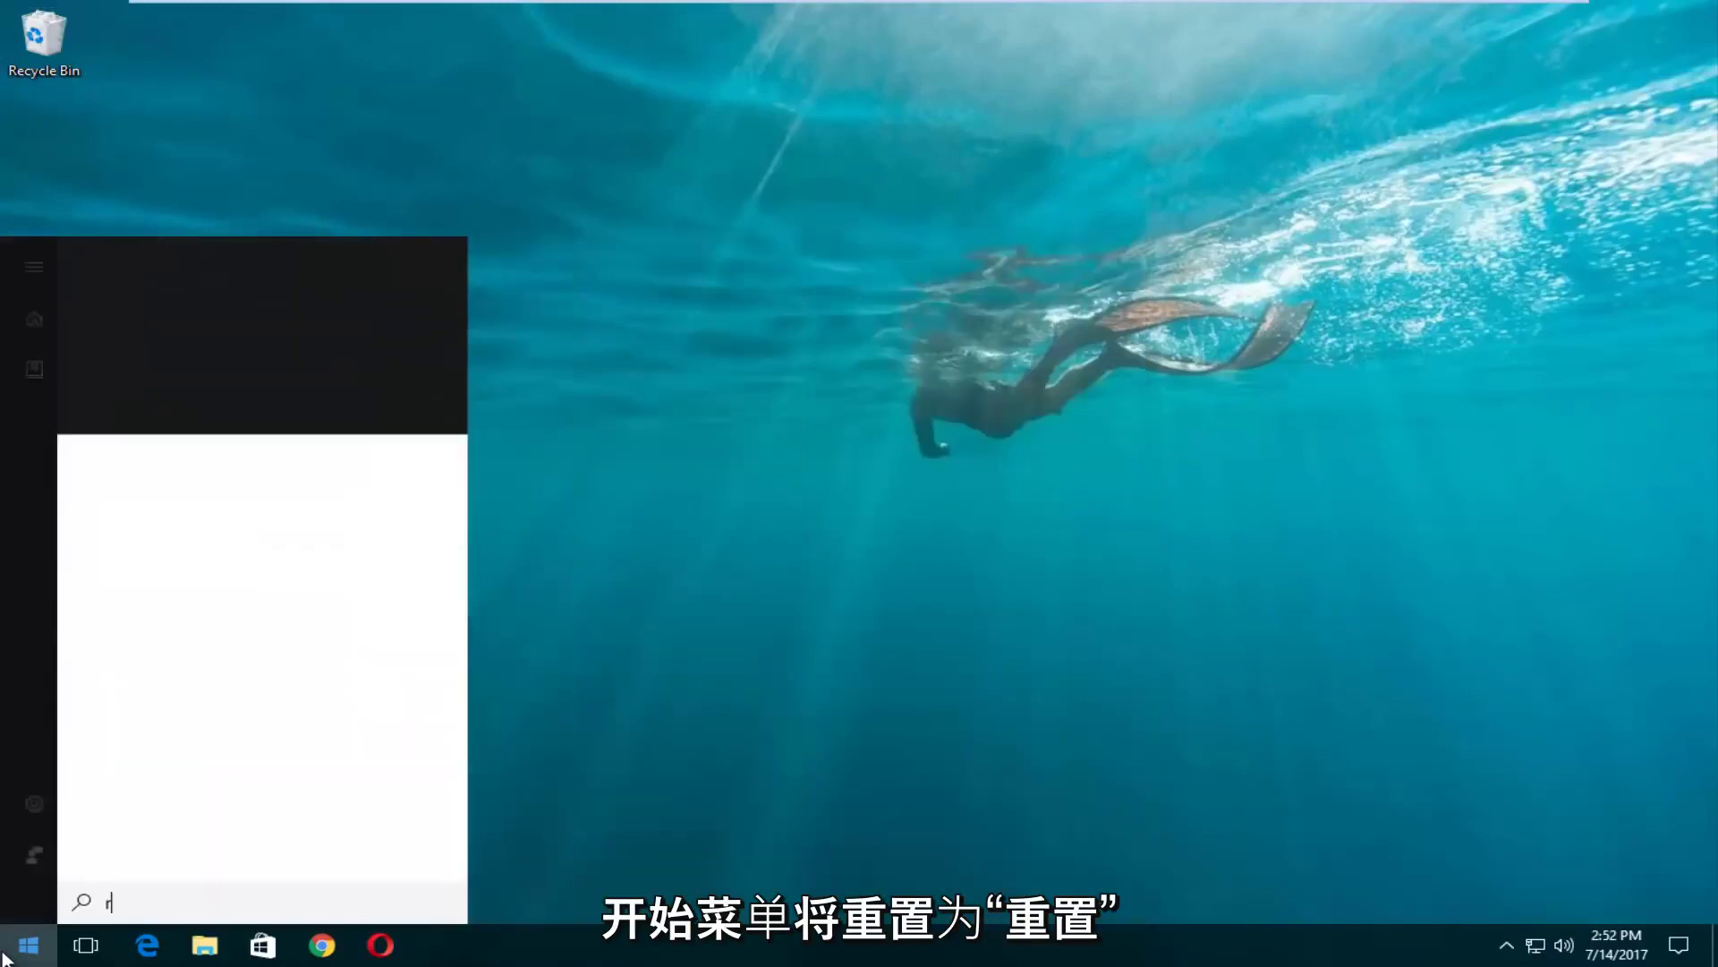
text(eset)
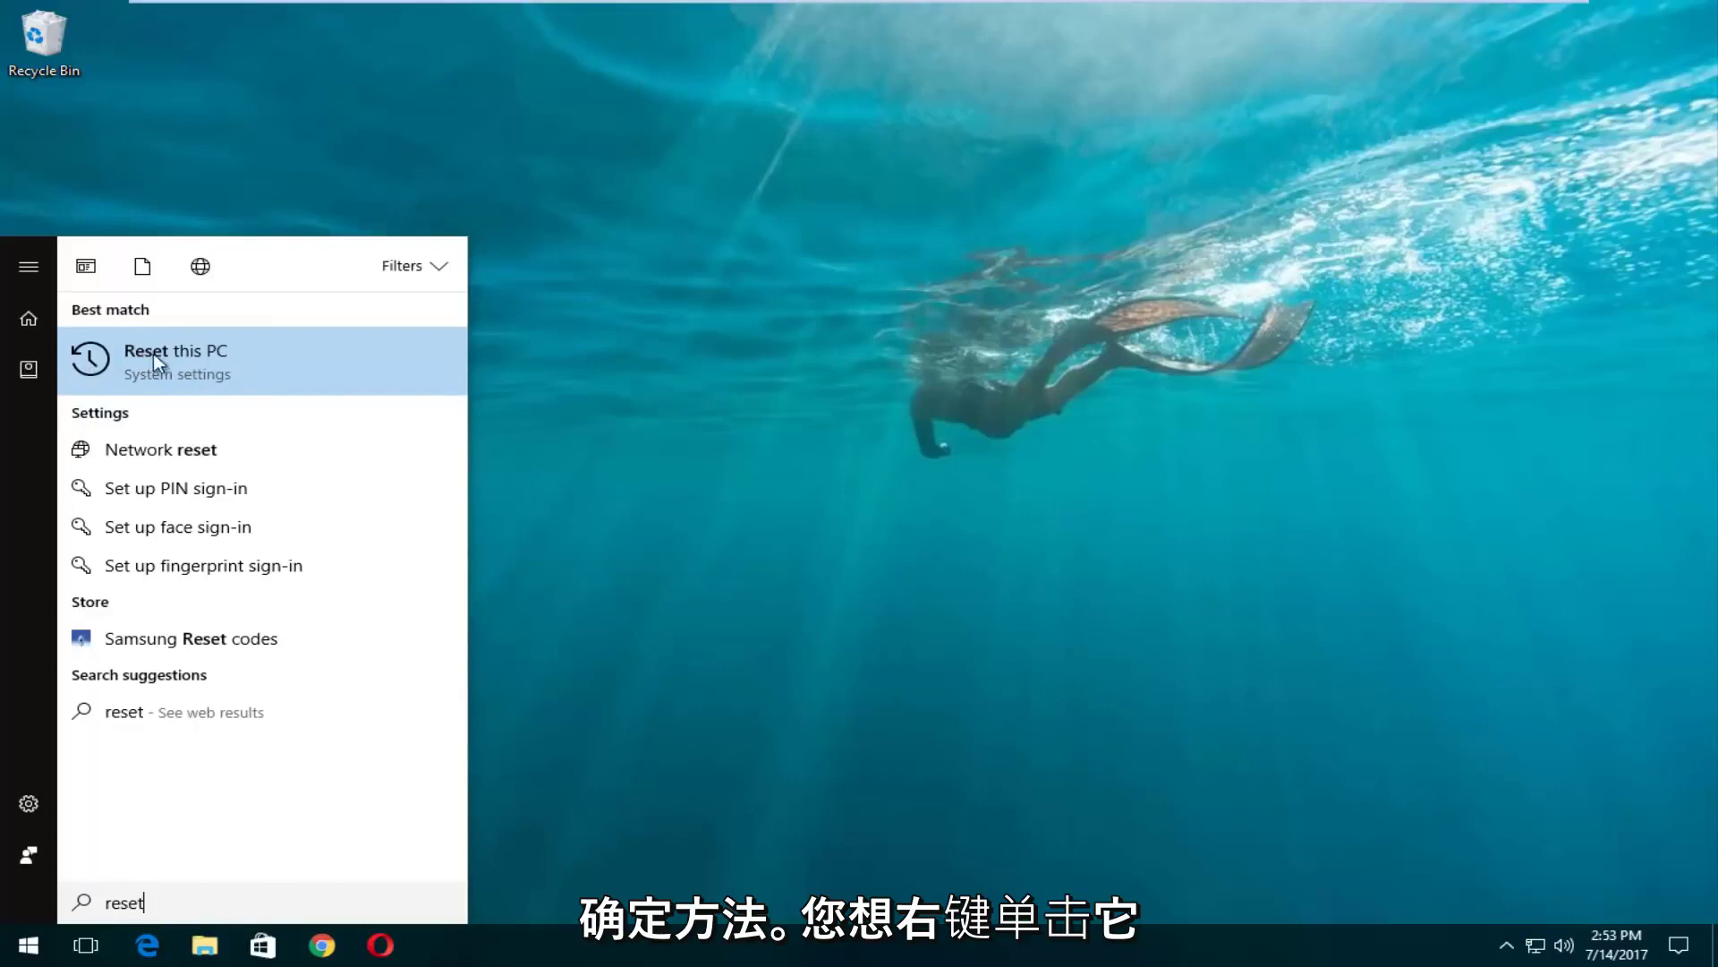
- Go from the 'Reset this PC' result to Update & security > Recovery and choose Get started
click(183, 356)
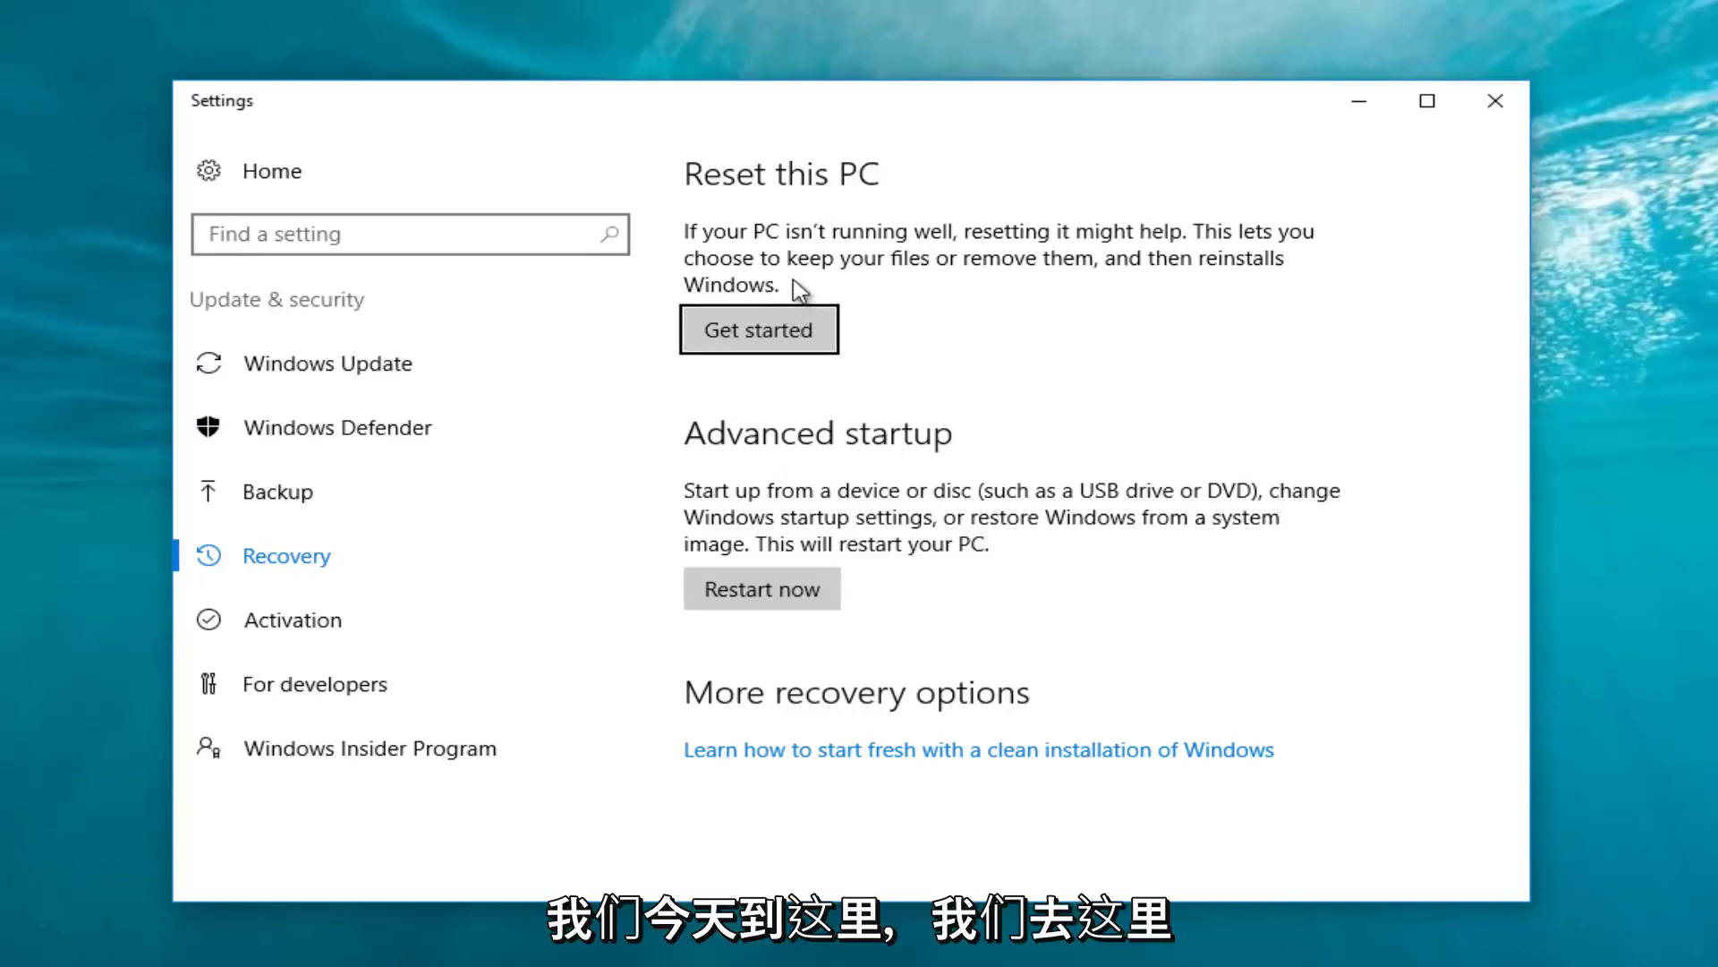
click(786, 337)
click(753, 331)
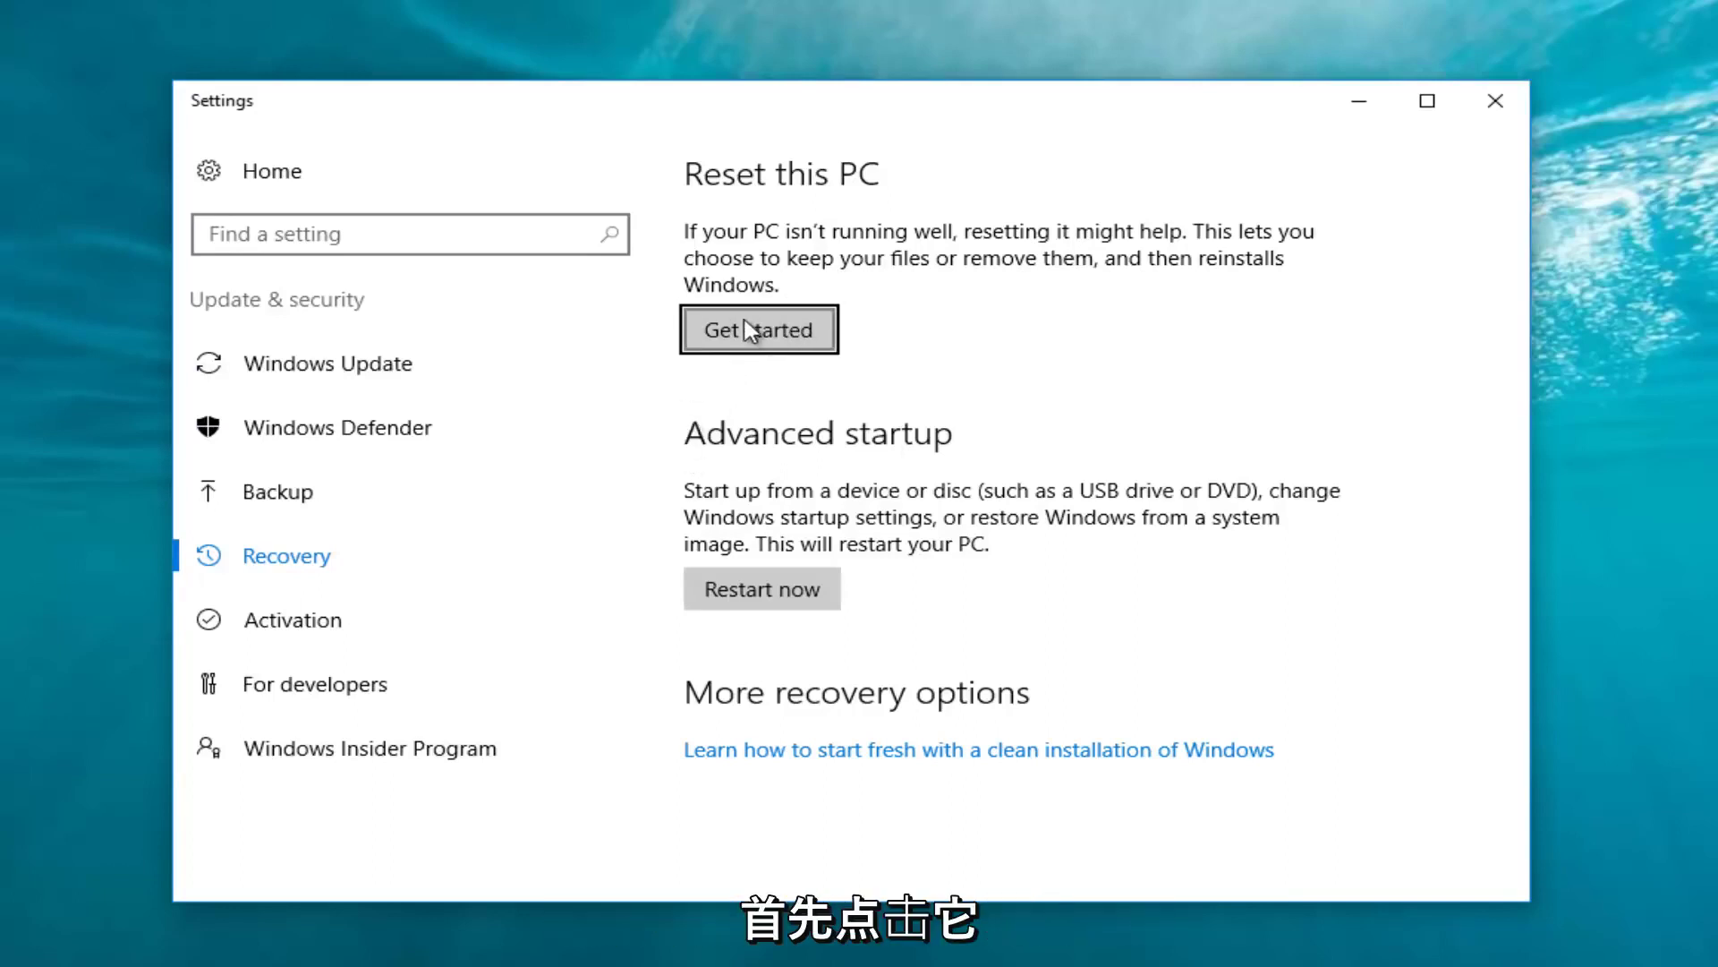
click(759, 334)
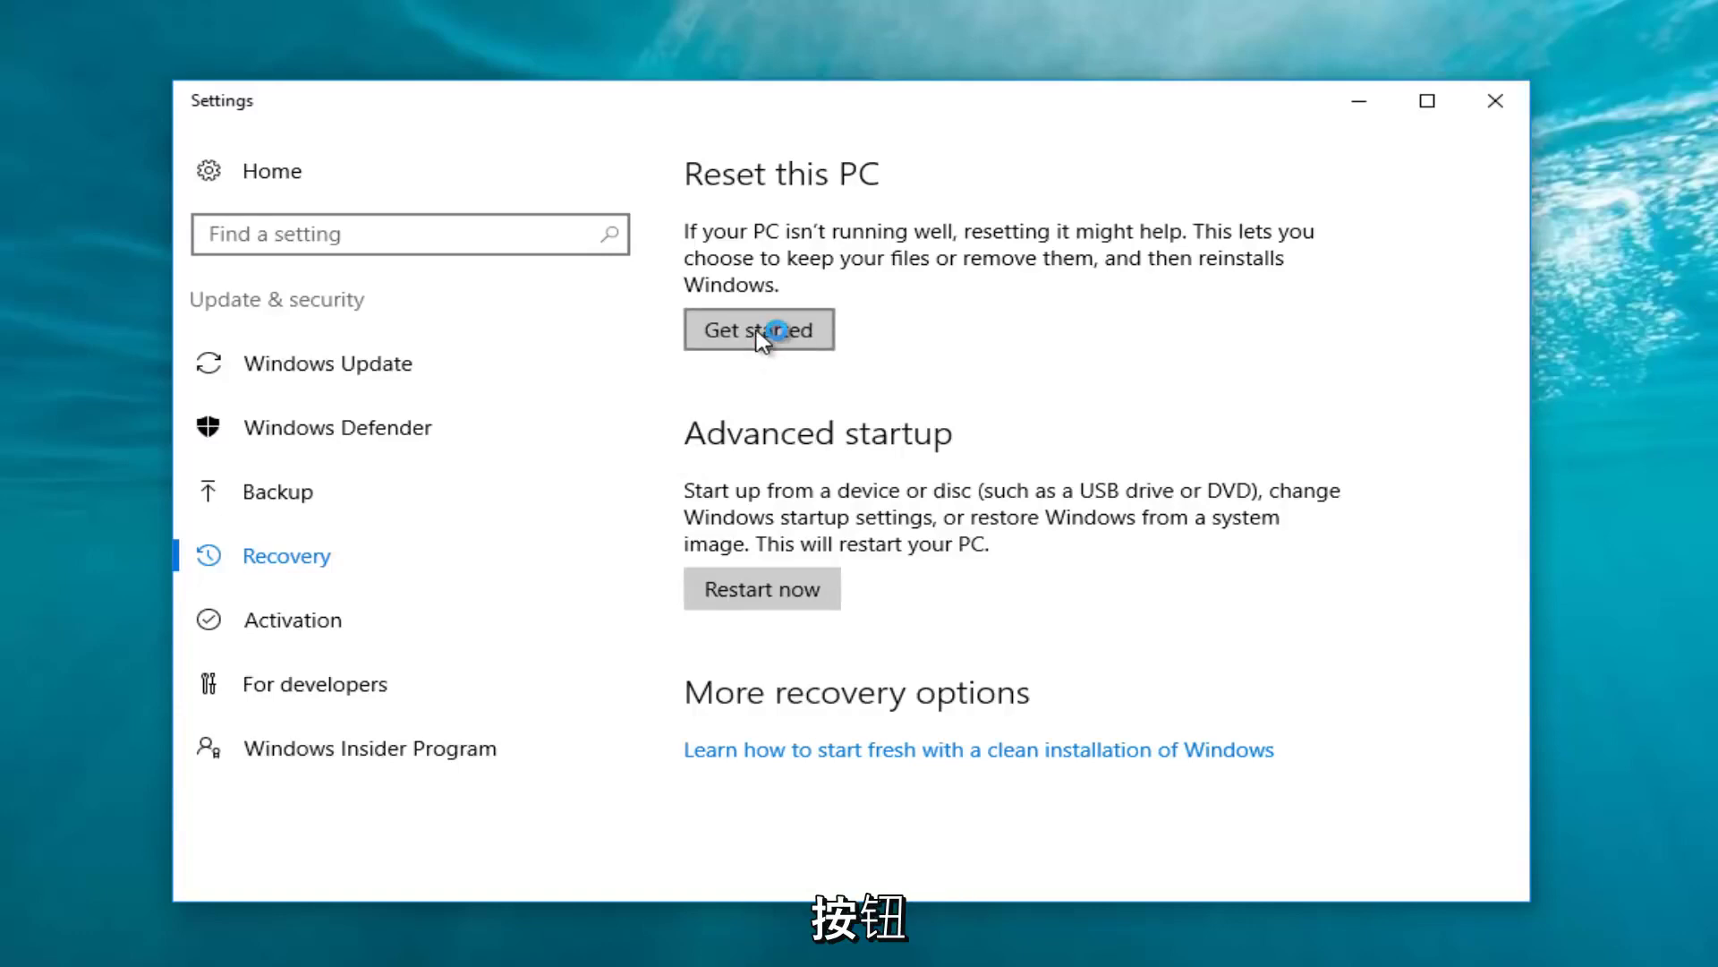
- Start the reset with Remove everything, also removing files and cleaning the drive
click(757, 332)
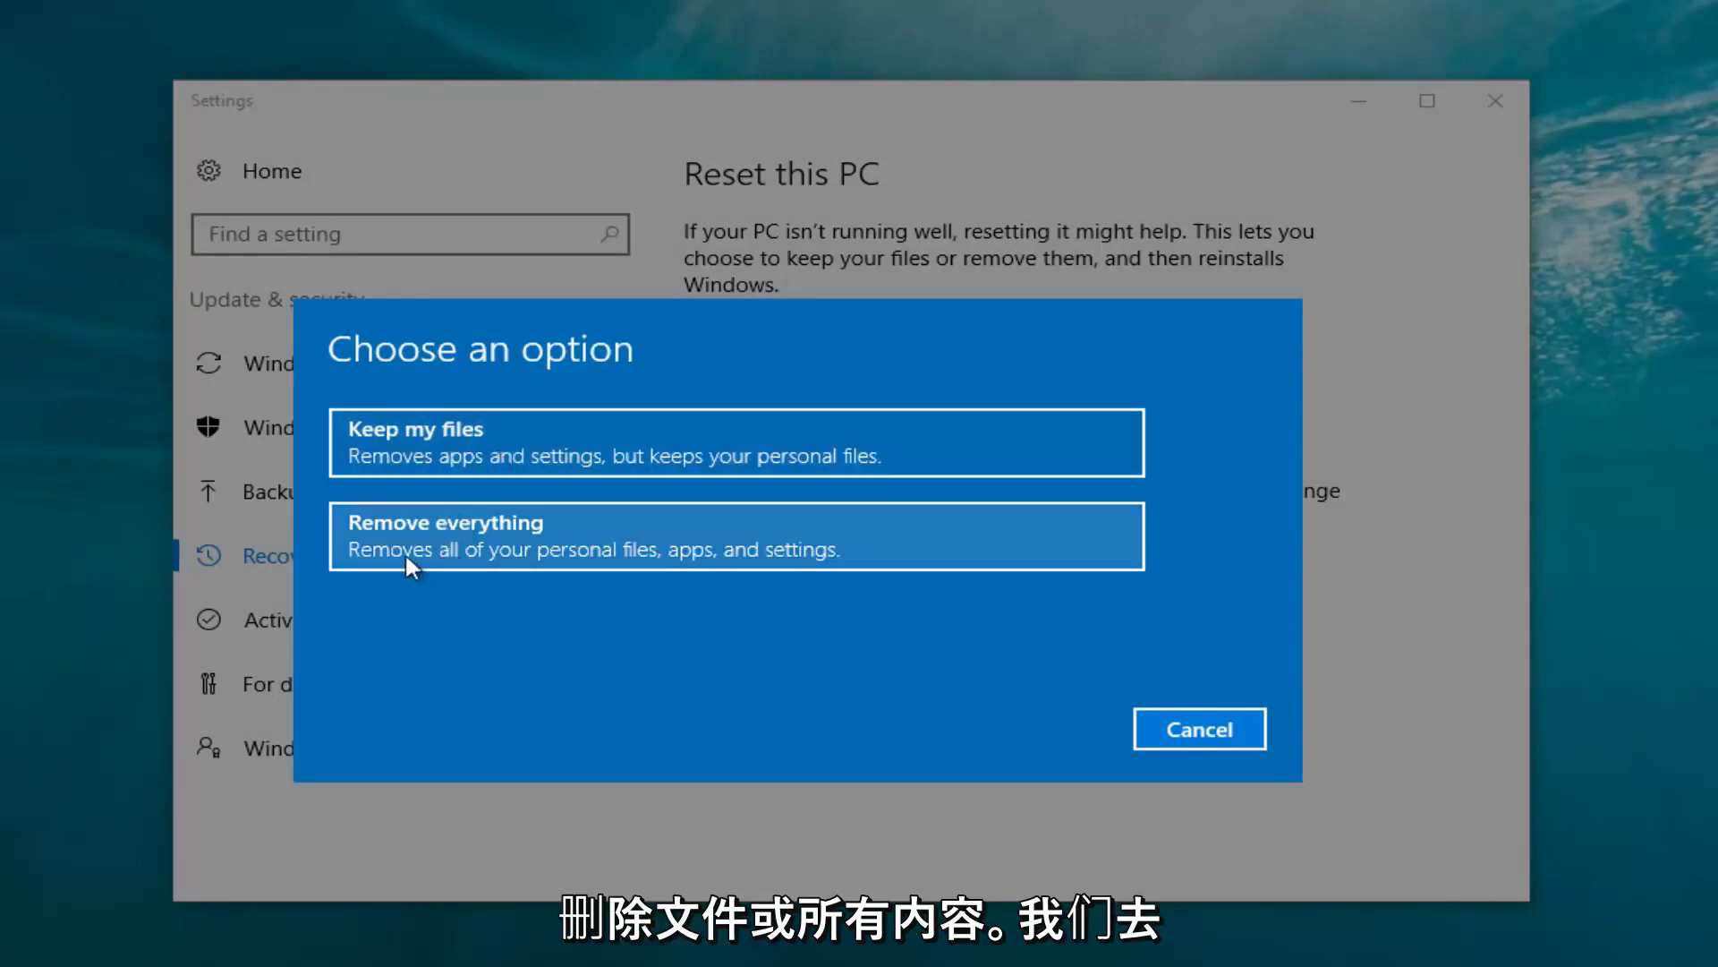
click(448, 541)
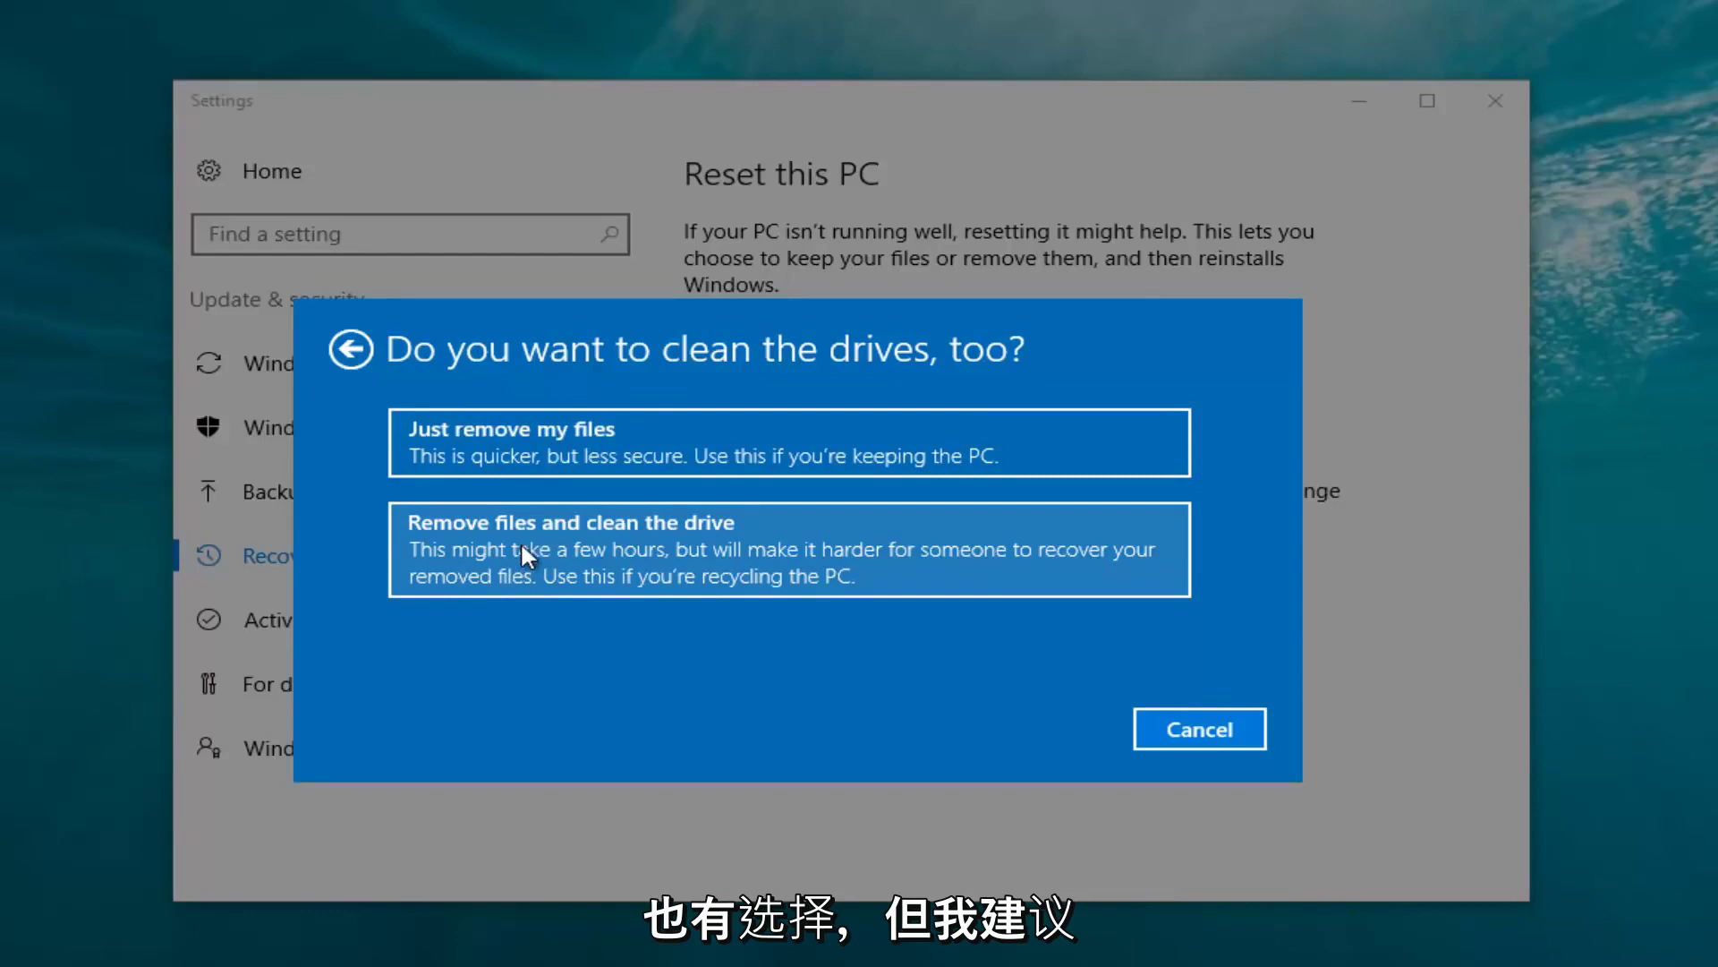
click(519, 455)
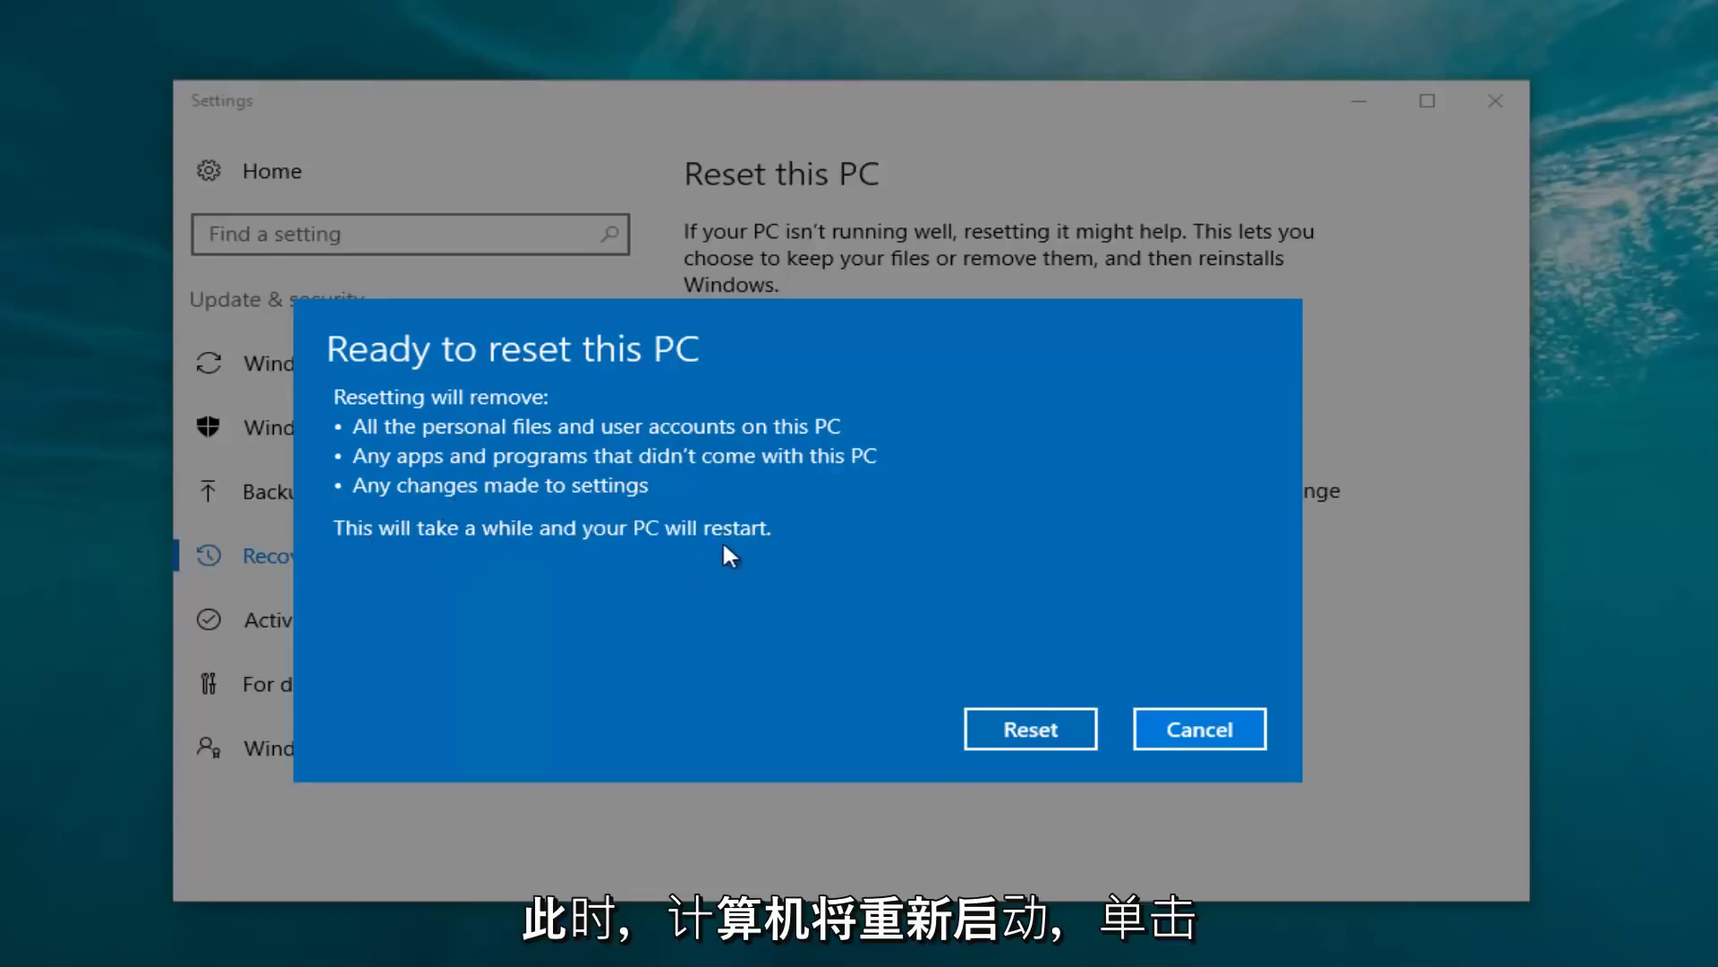
- Confirm Reset on the 'Ready to reset this PC' screen to begin resetting
click(1021, 729)
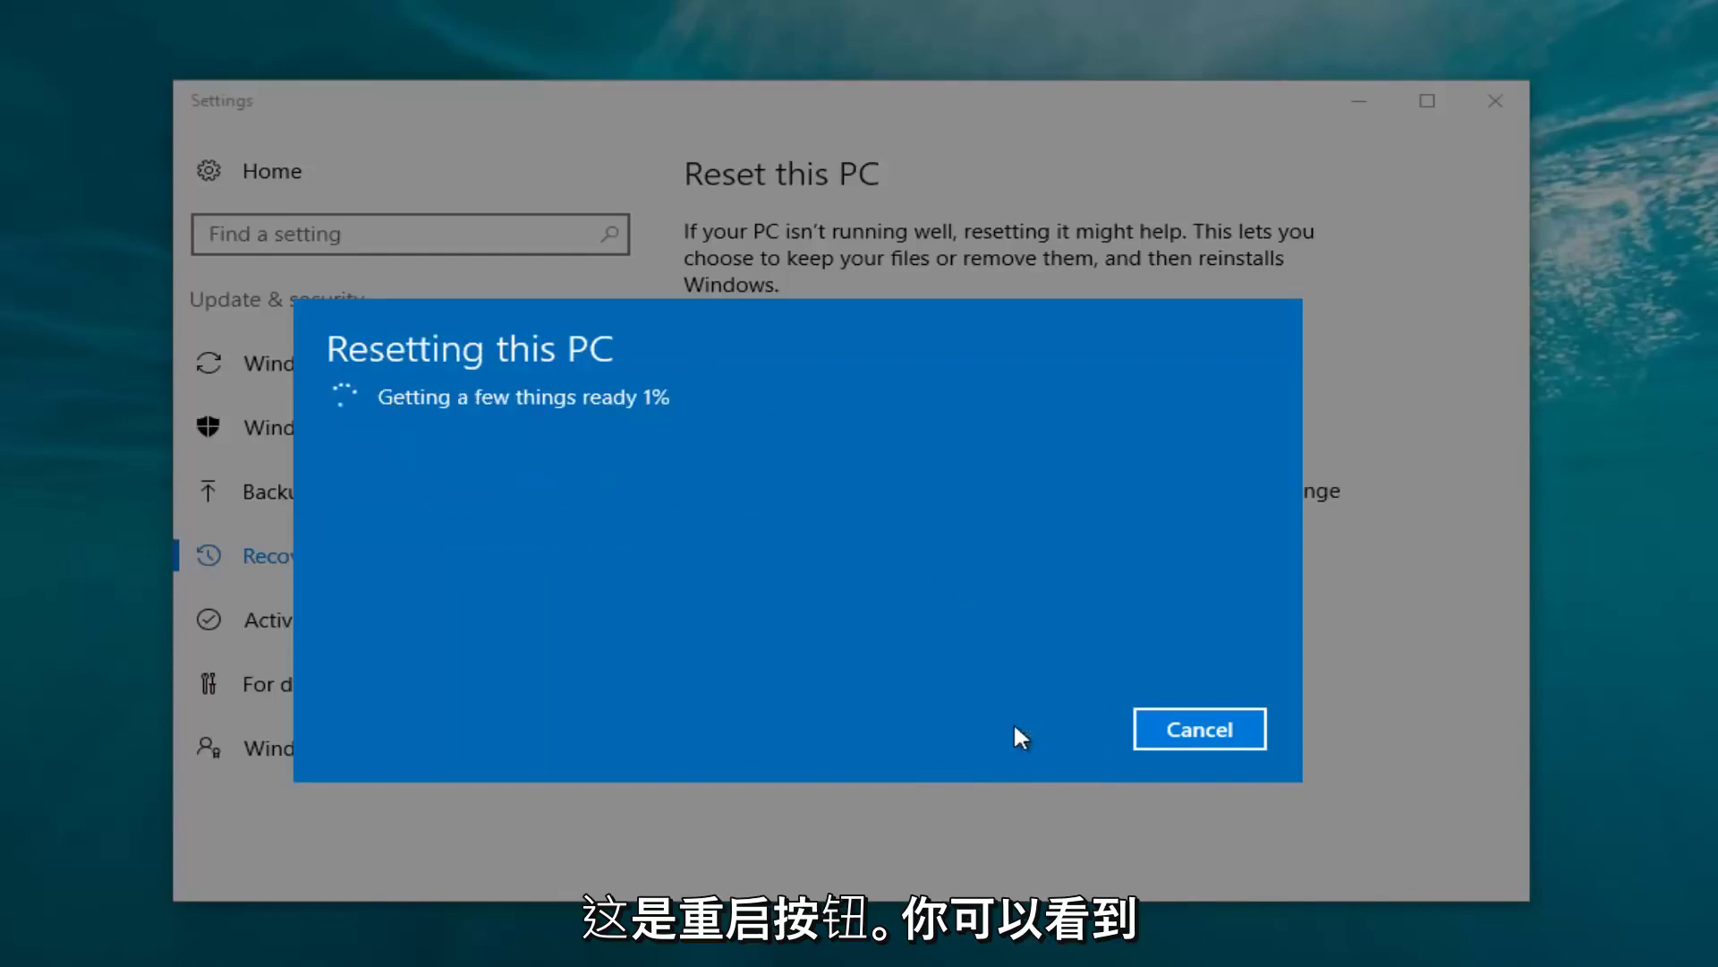
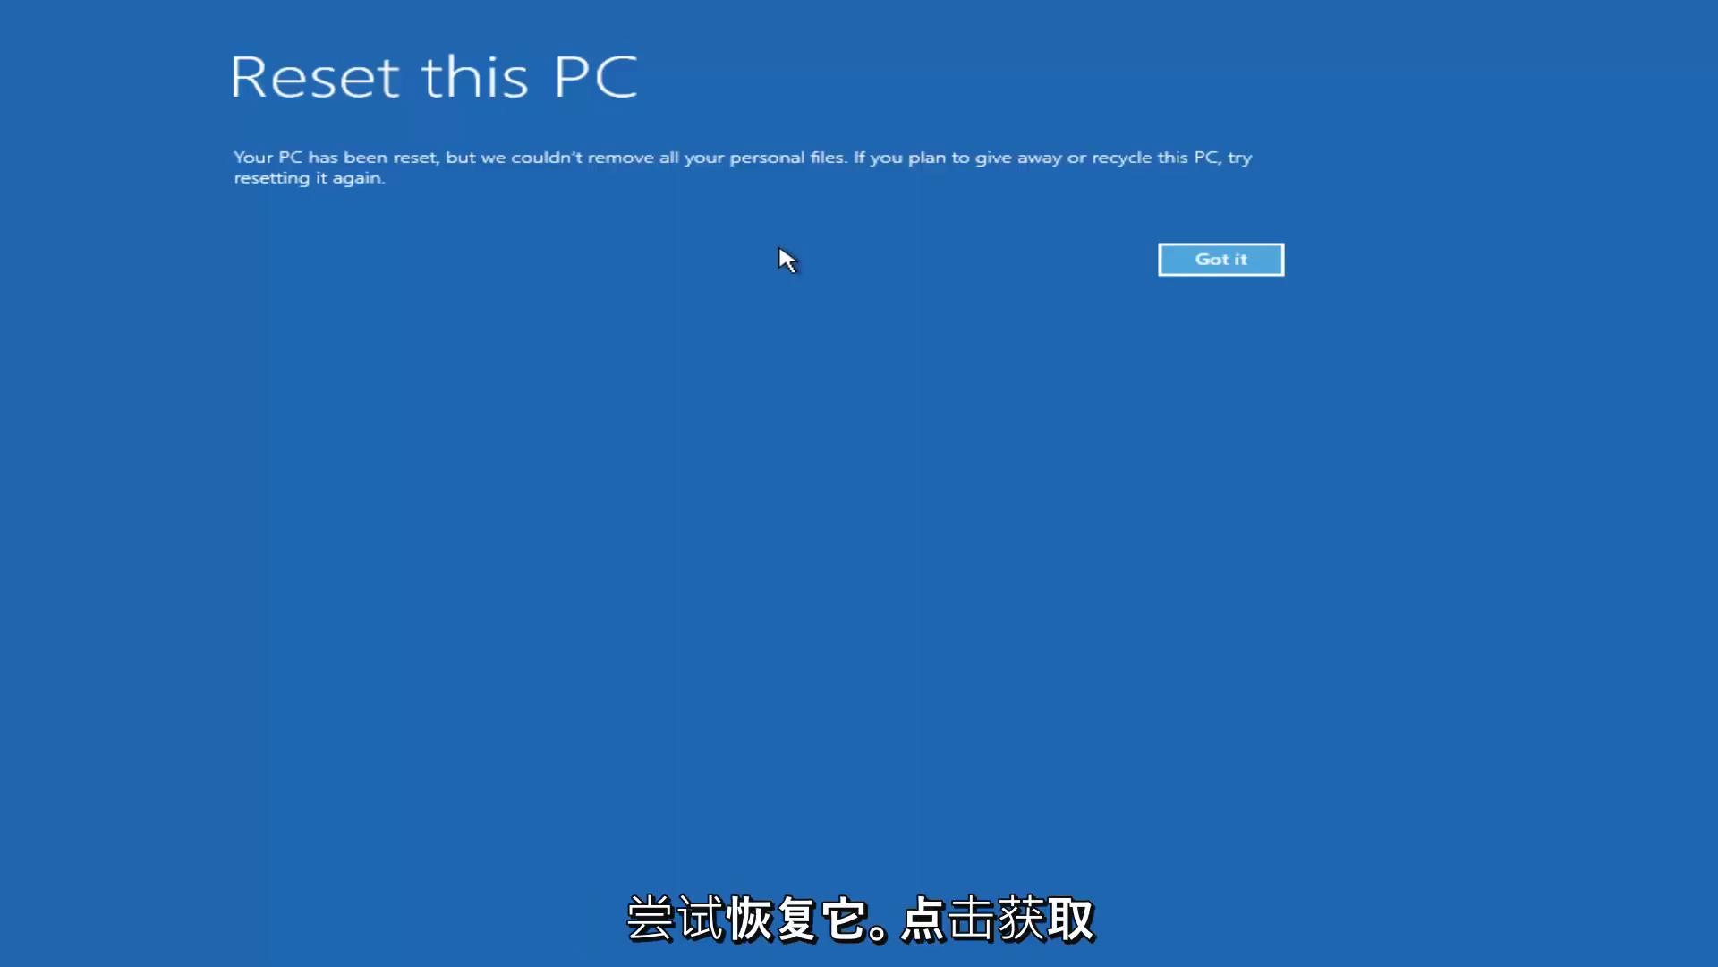
- Dismiss the reset-complete notice and wait for the 'Hi there' regional settings page
click(1220, 258)
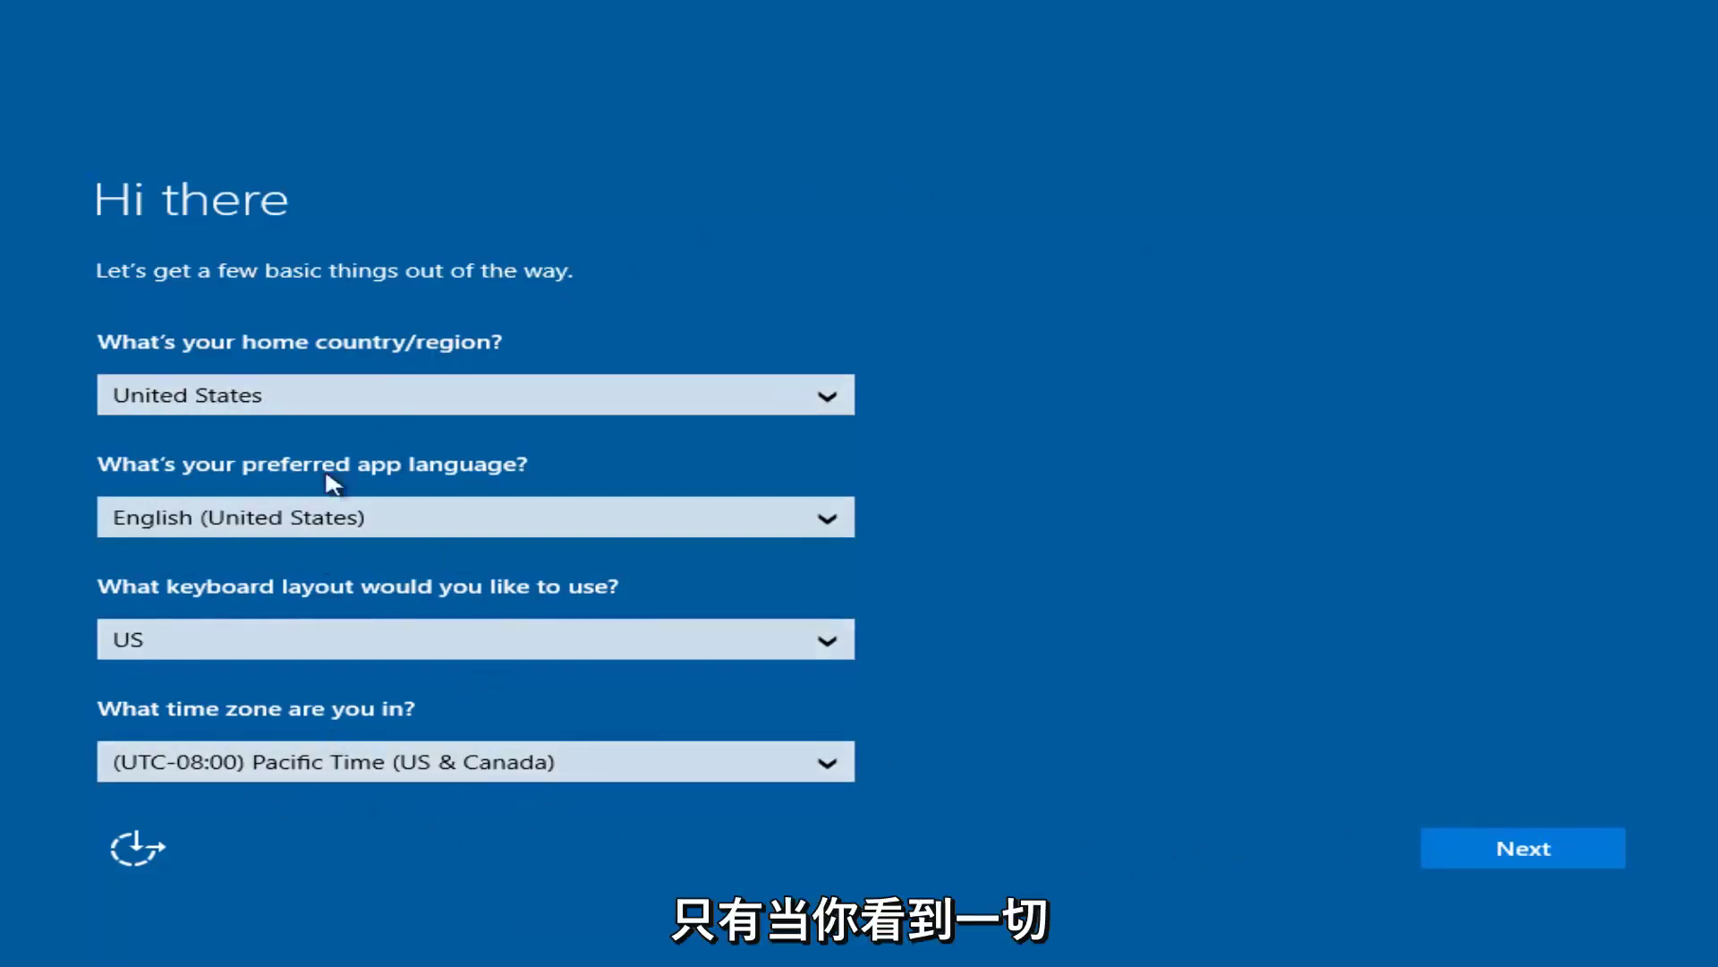
- Keep United States, English, US keyboard and Pacific Time defaults, then accept the license terms
click(1535, 861)
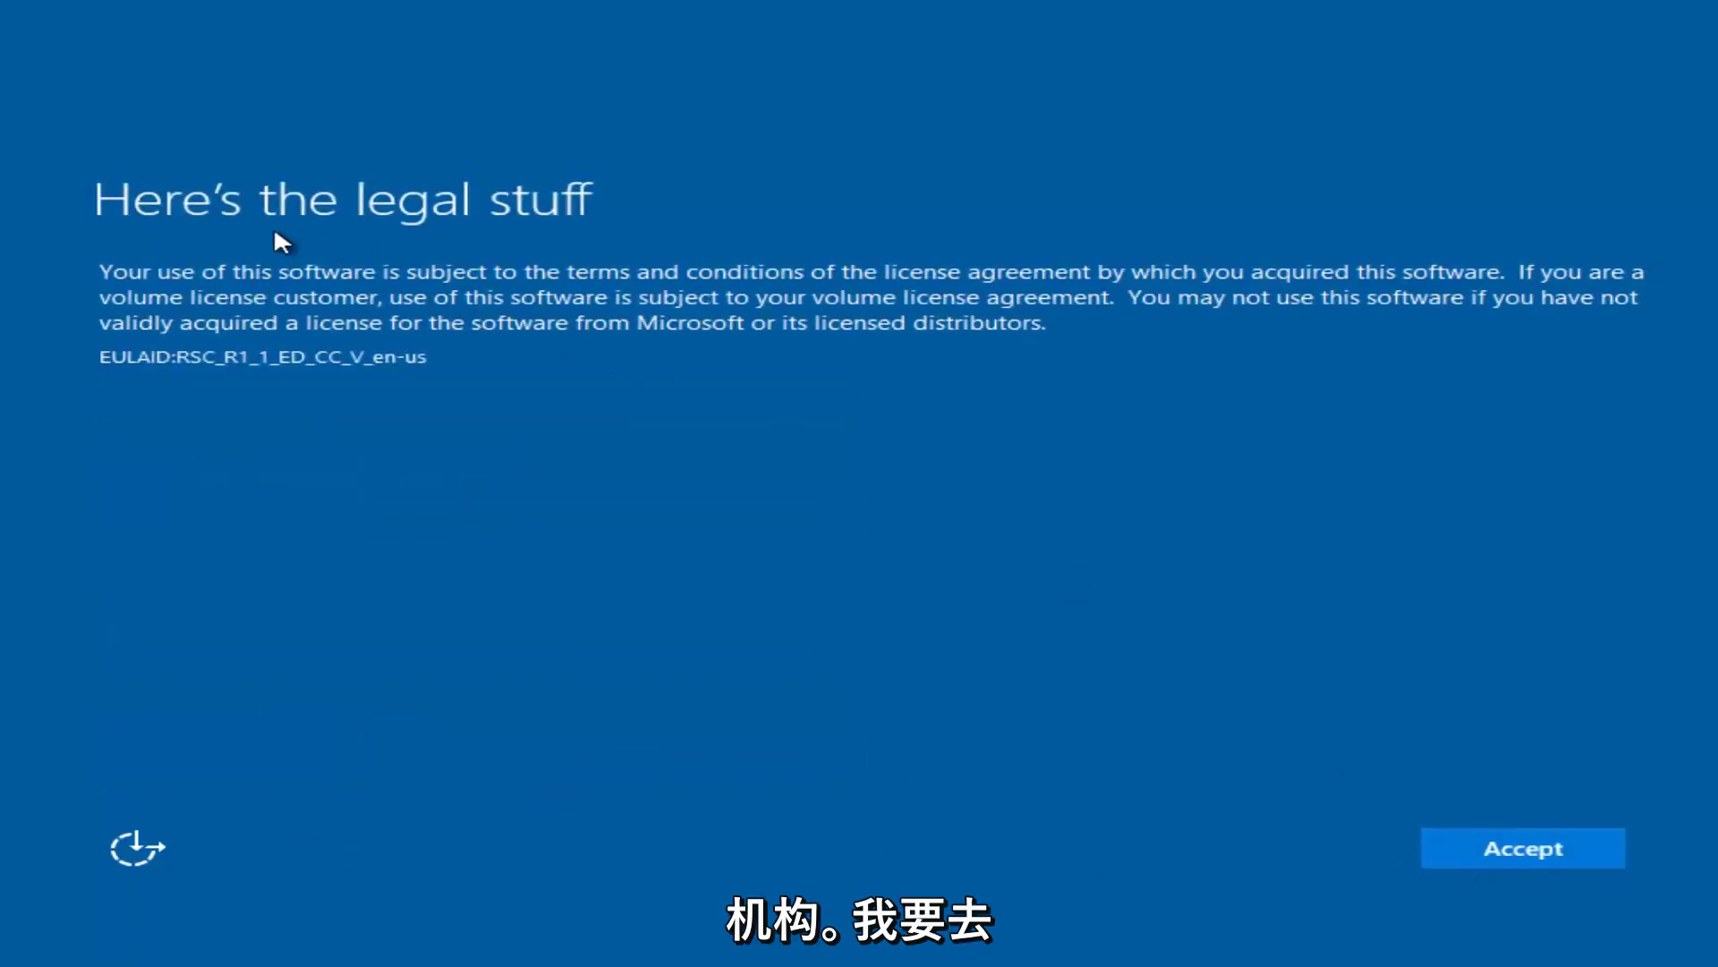
click(1544, 847)
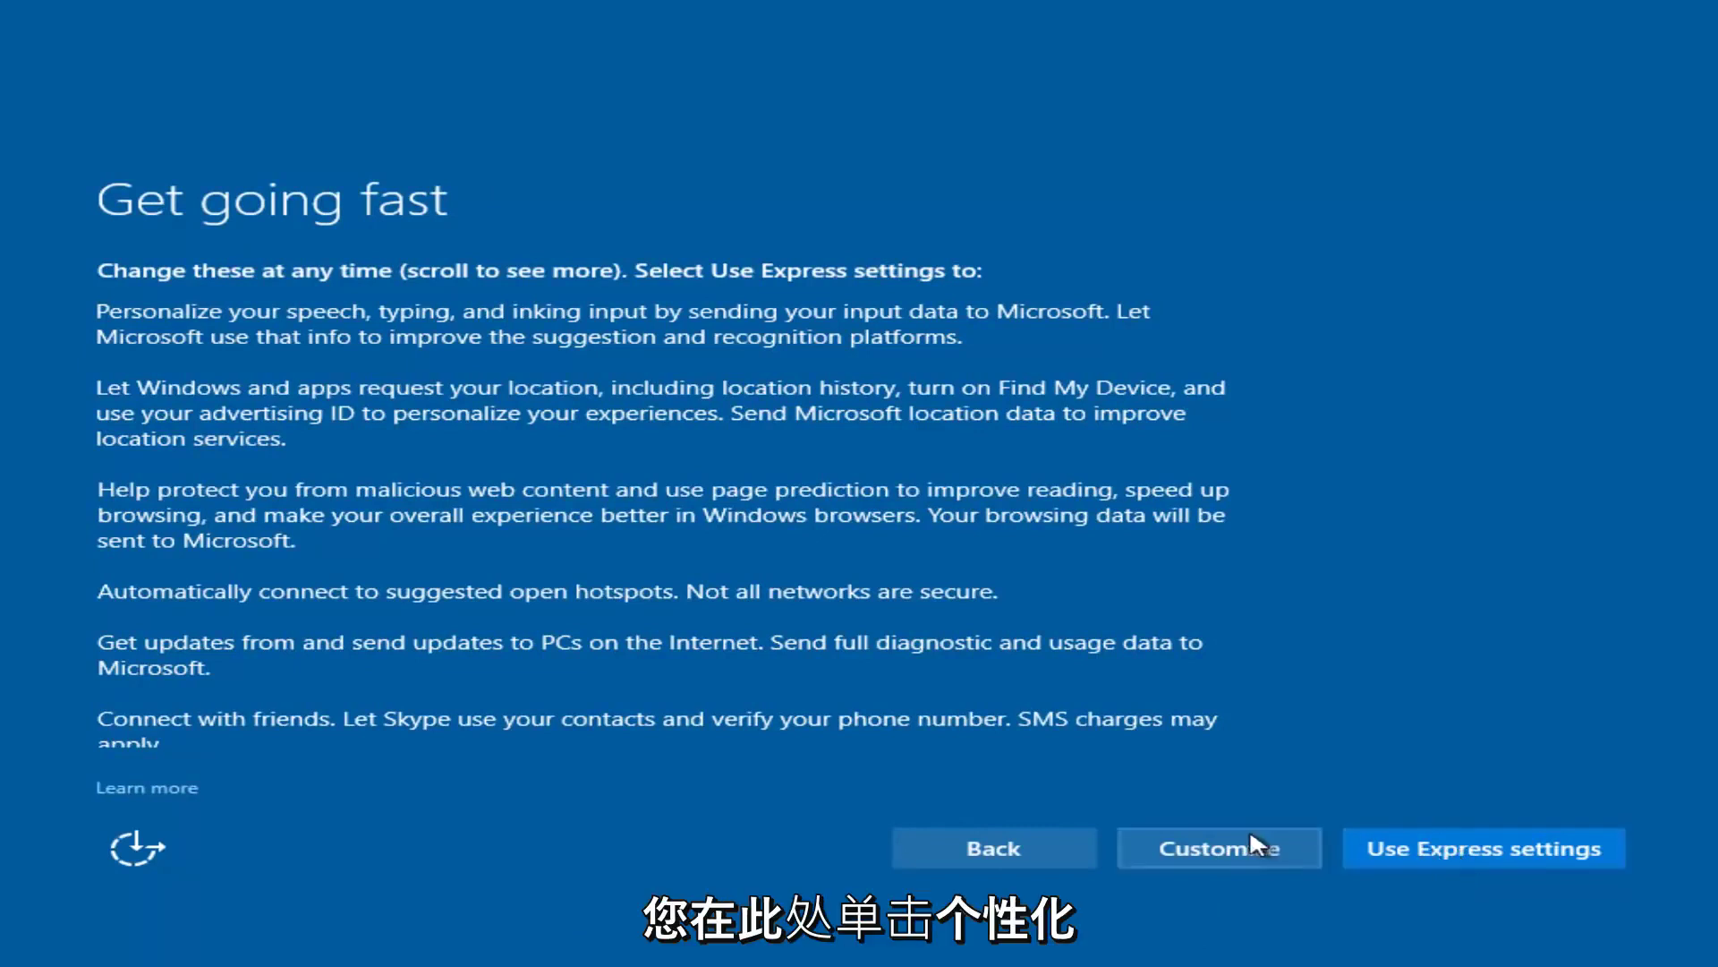
- Choose custom settings, switch speech and inking personalization Off, and keep connectivity and error reporting defaults
click(1227, 855)
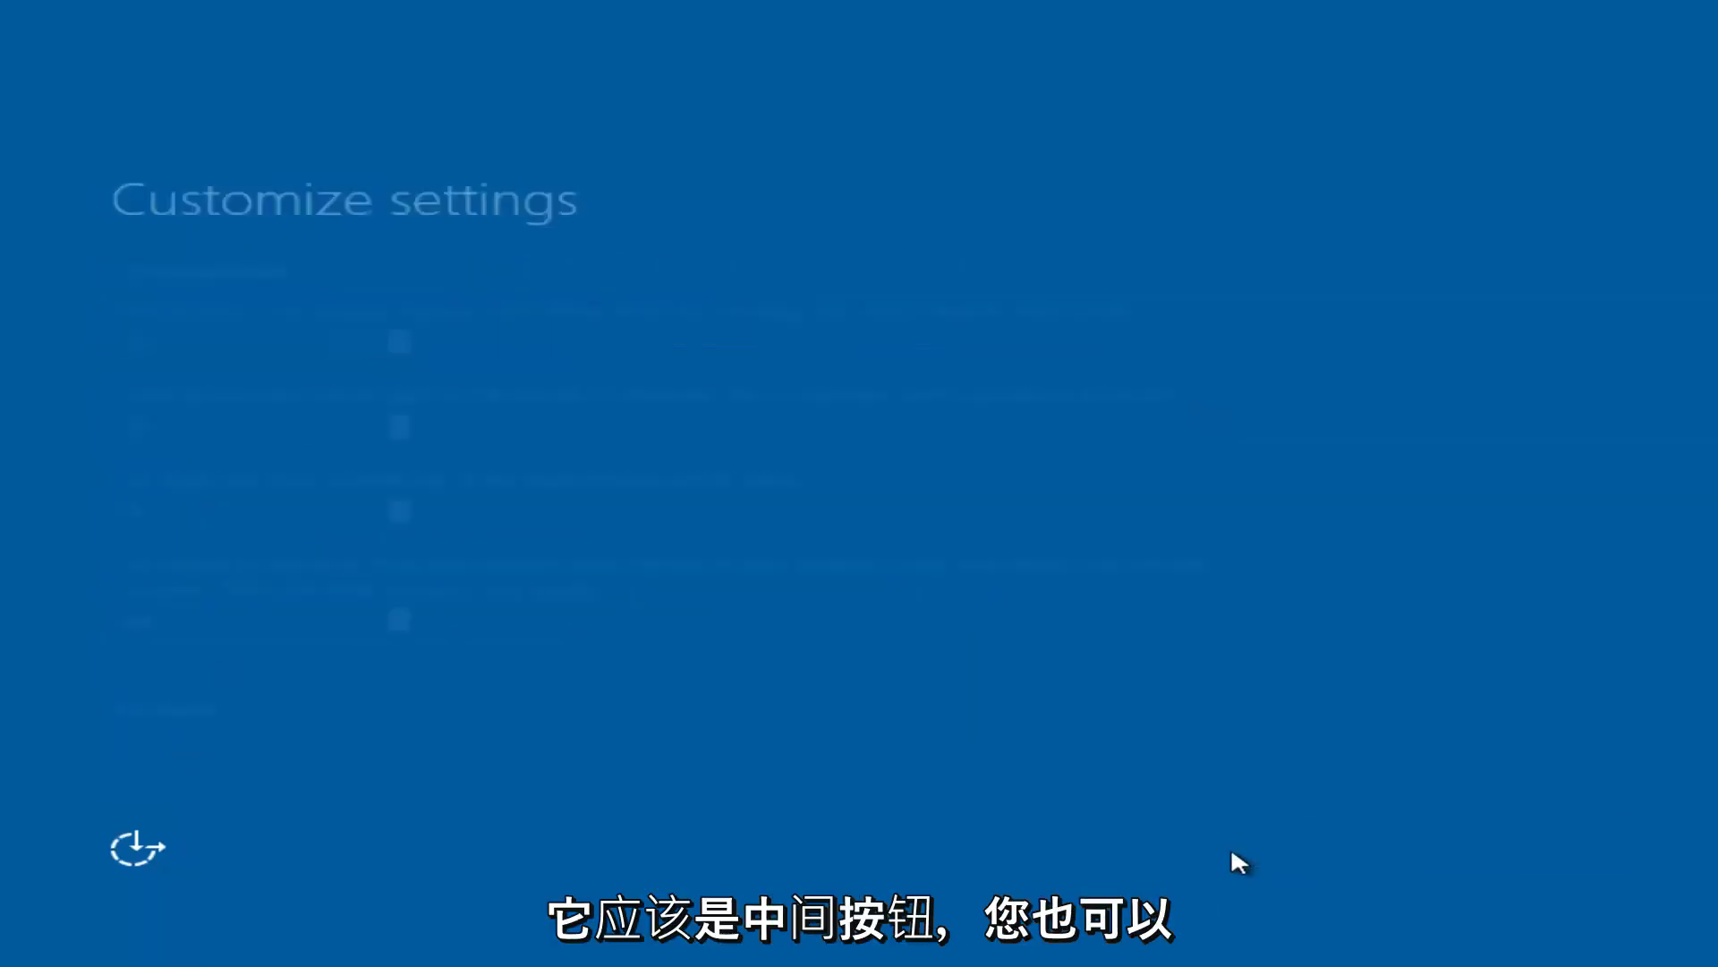
scroll(497, 421, down, 1)
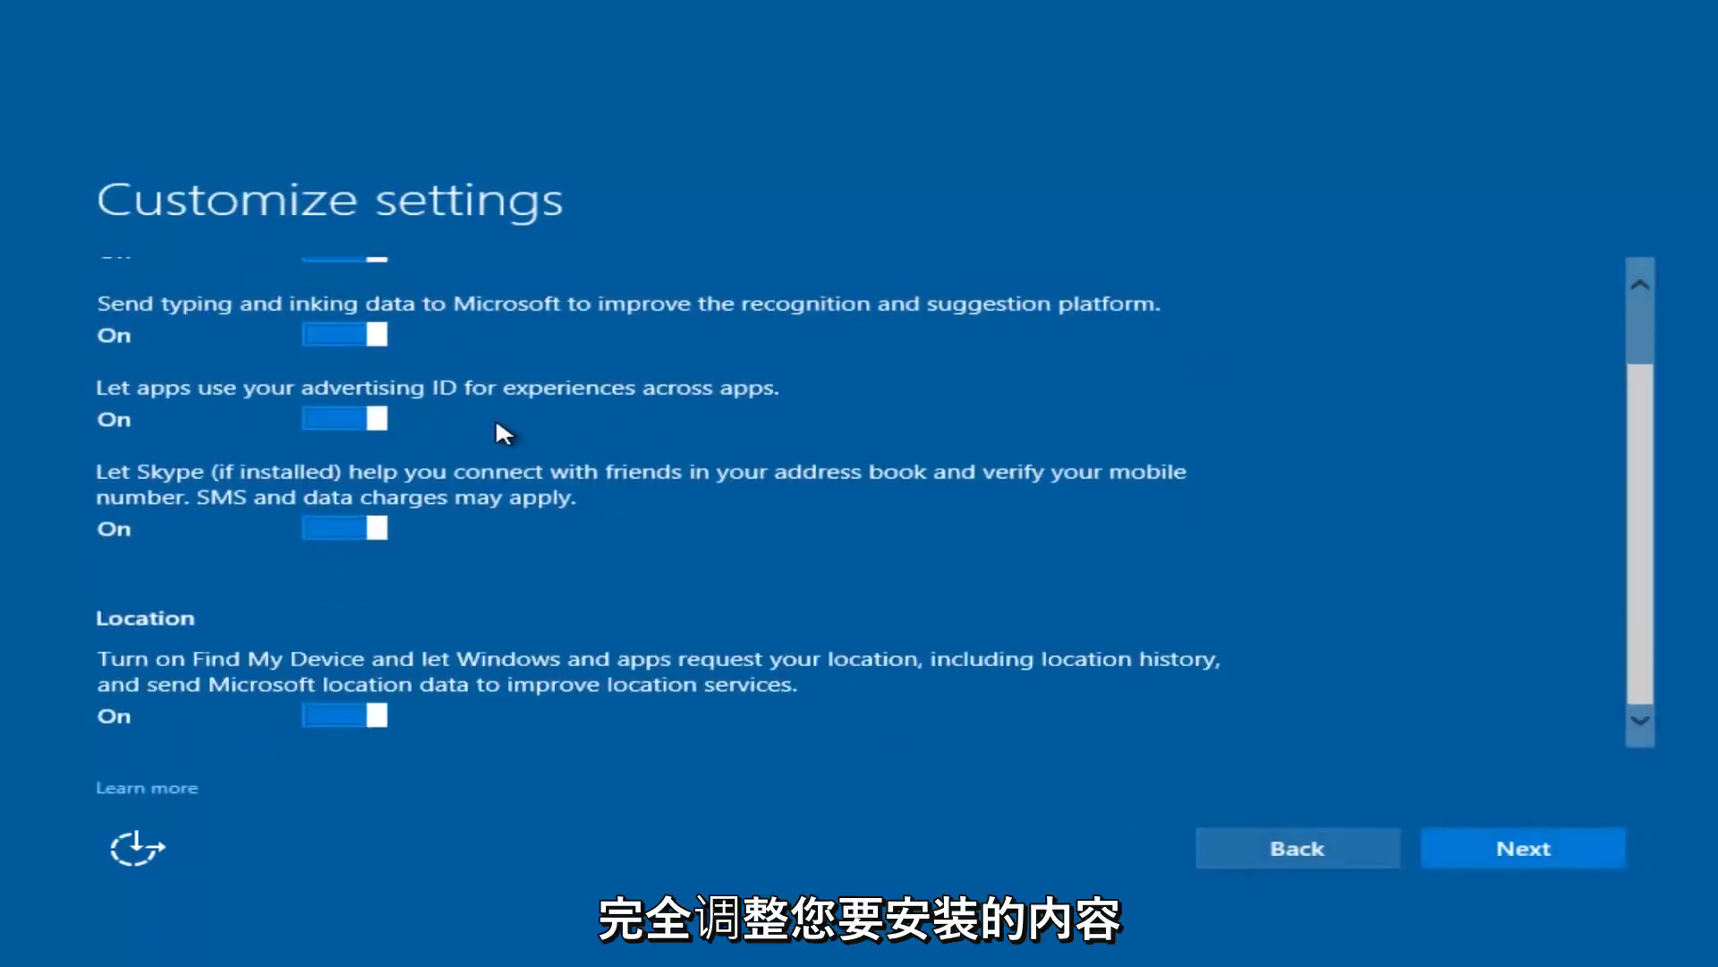
scroll(492, 444, up, 1)
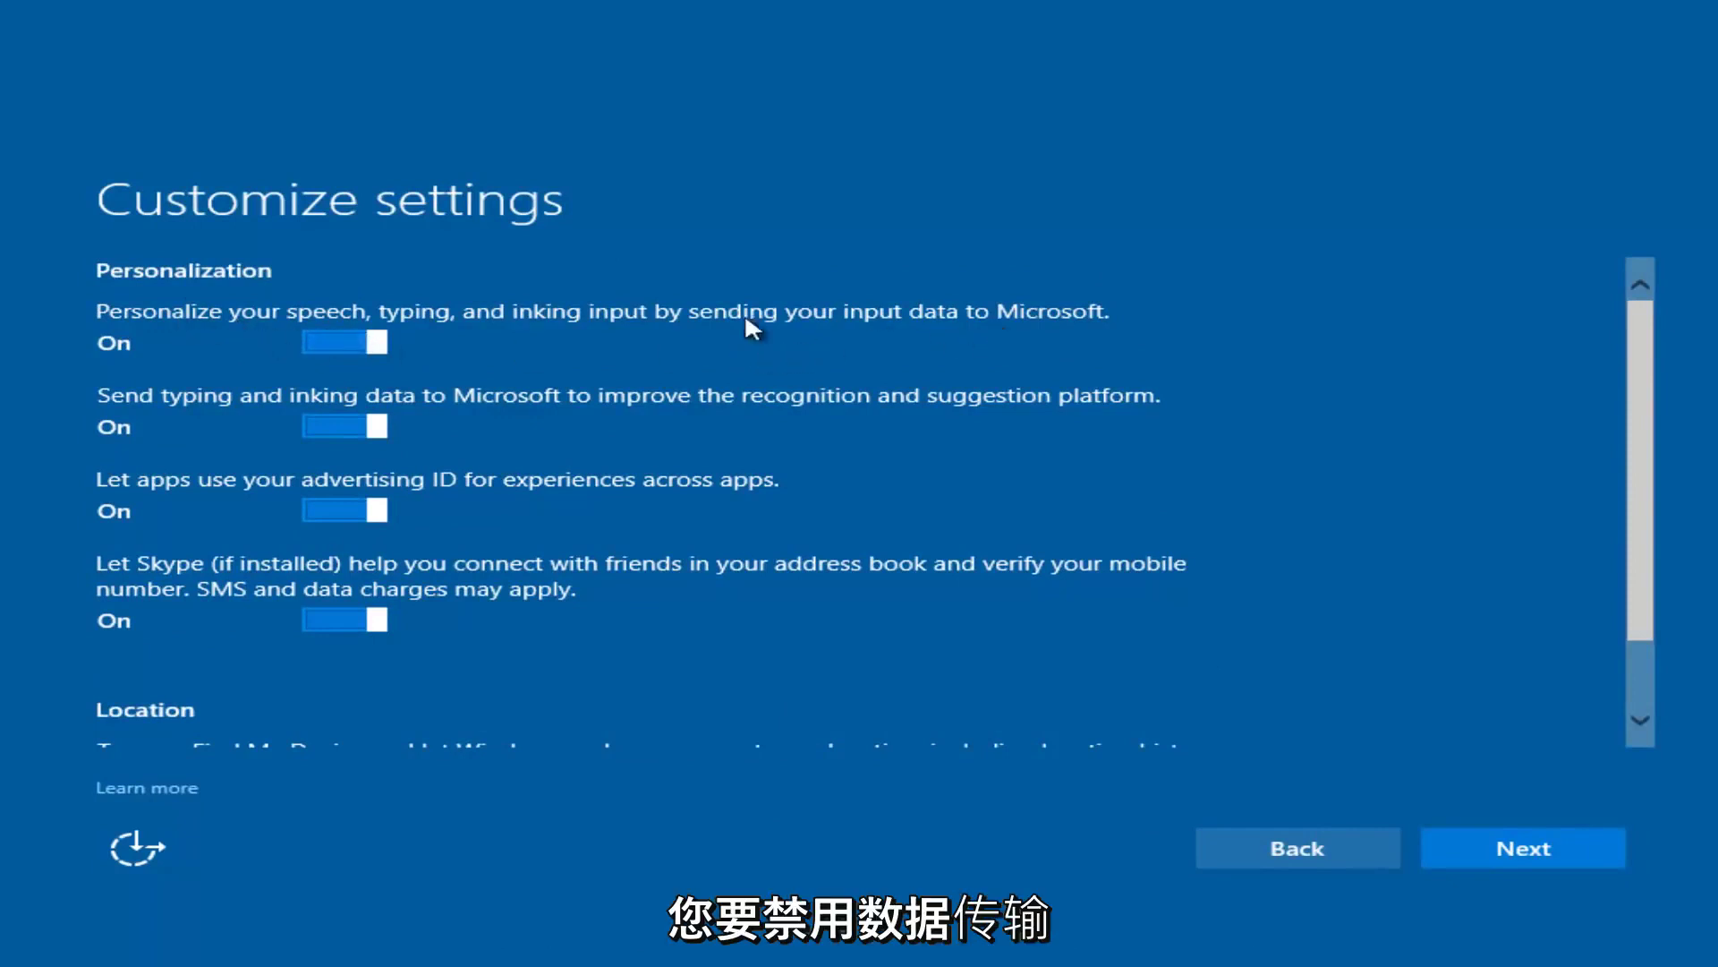
click(351, 338)
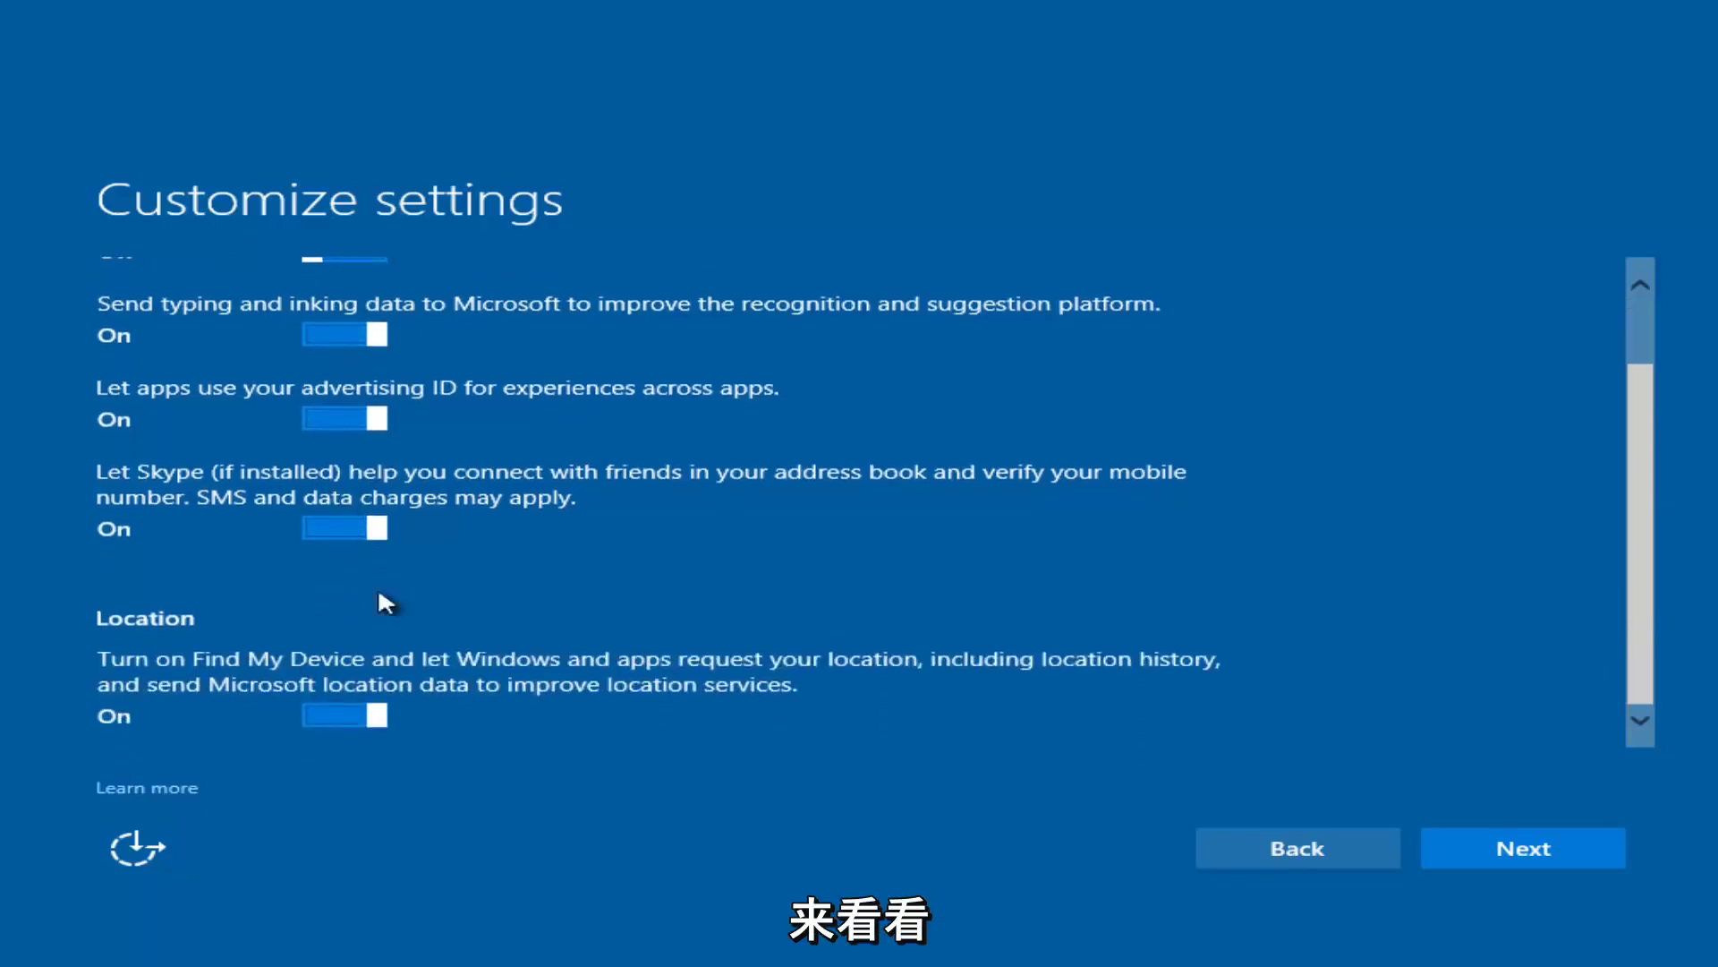
scroll(399, 475, up, 2)
scroll(401, 626, down, 2)
scroll(429, 644, up, 2)
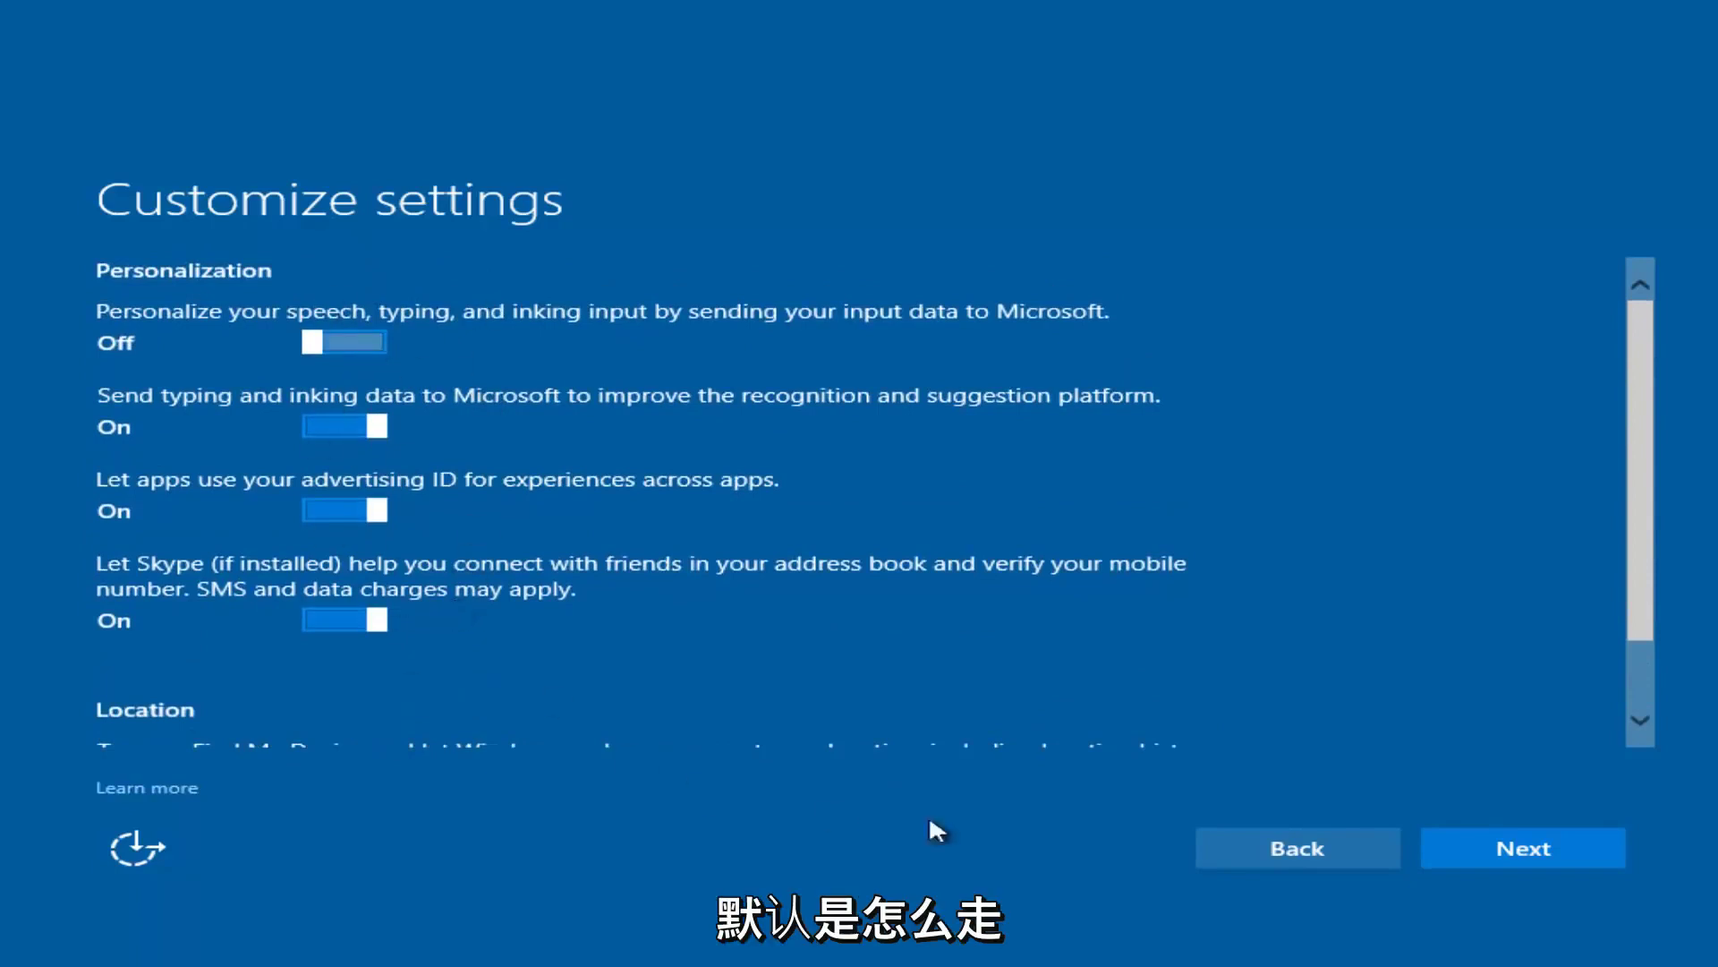
click(1493, 852)
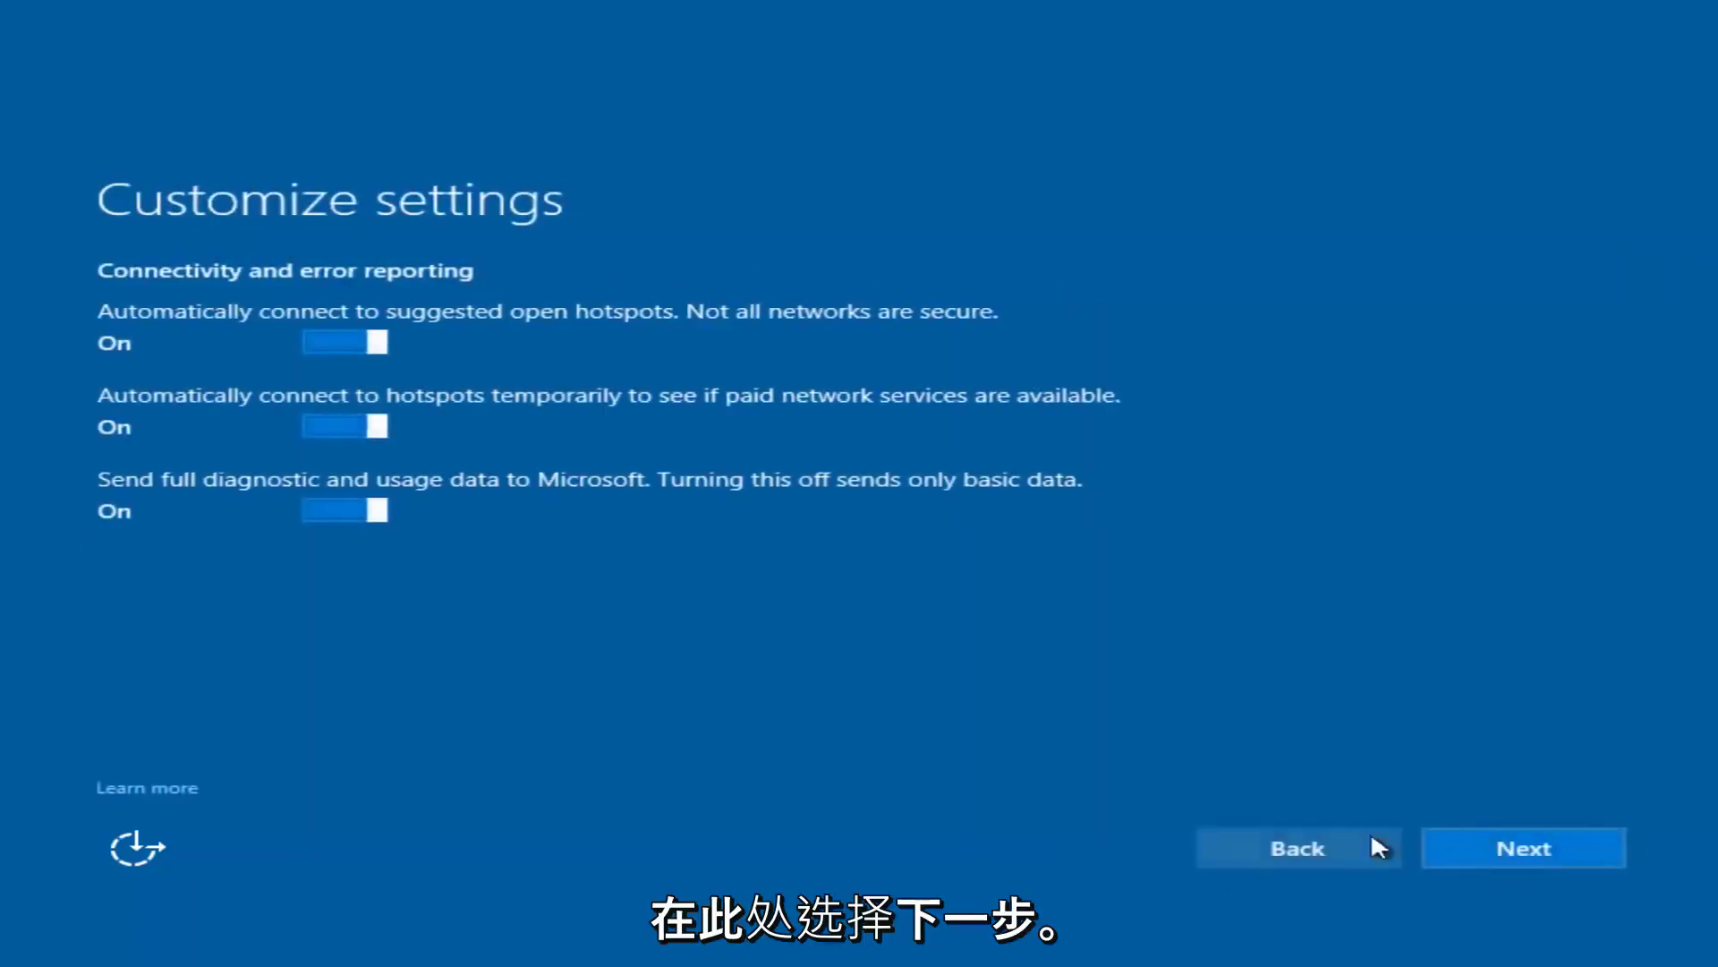
click(1523, 852)
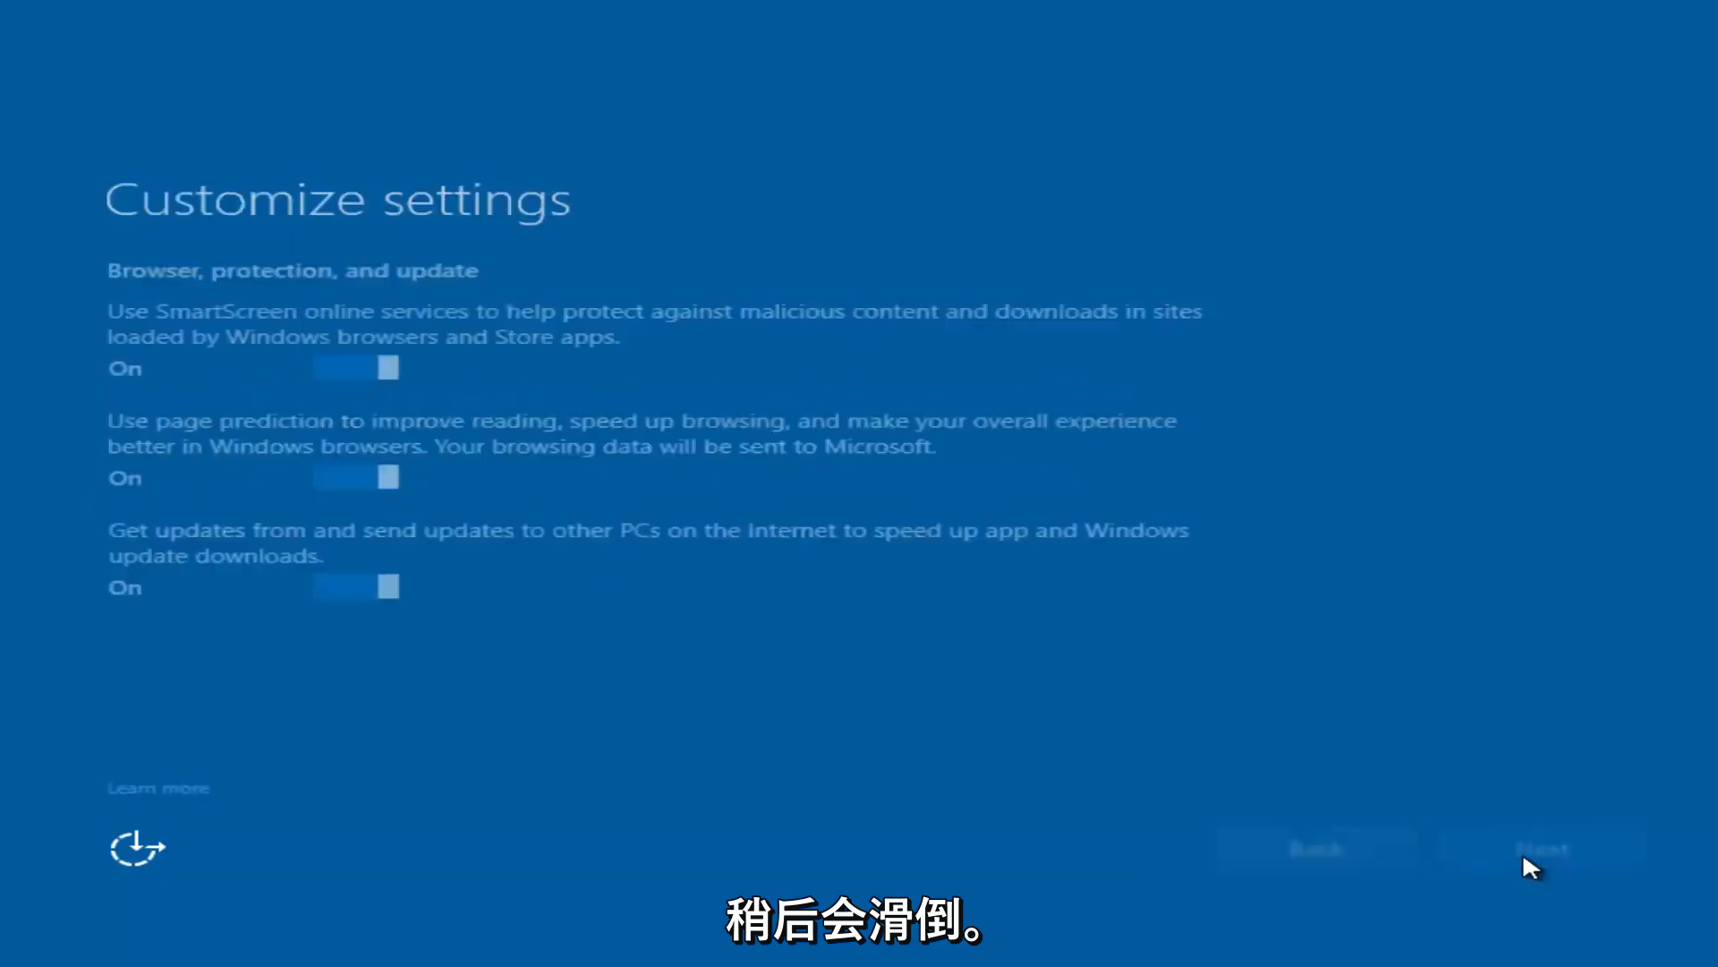
- Keep the browser, protection and update defaults, then focus the Microsoft account email field
click(1505, 858)
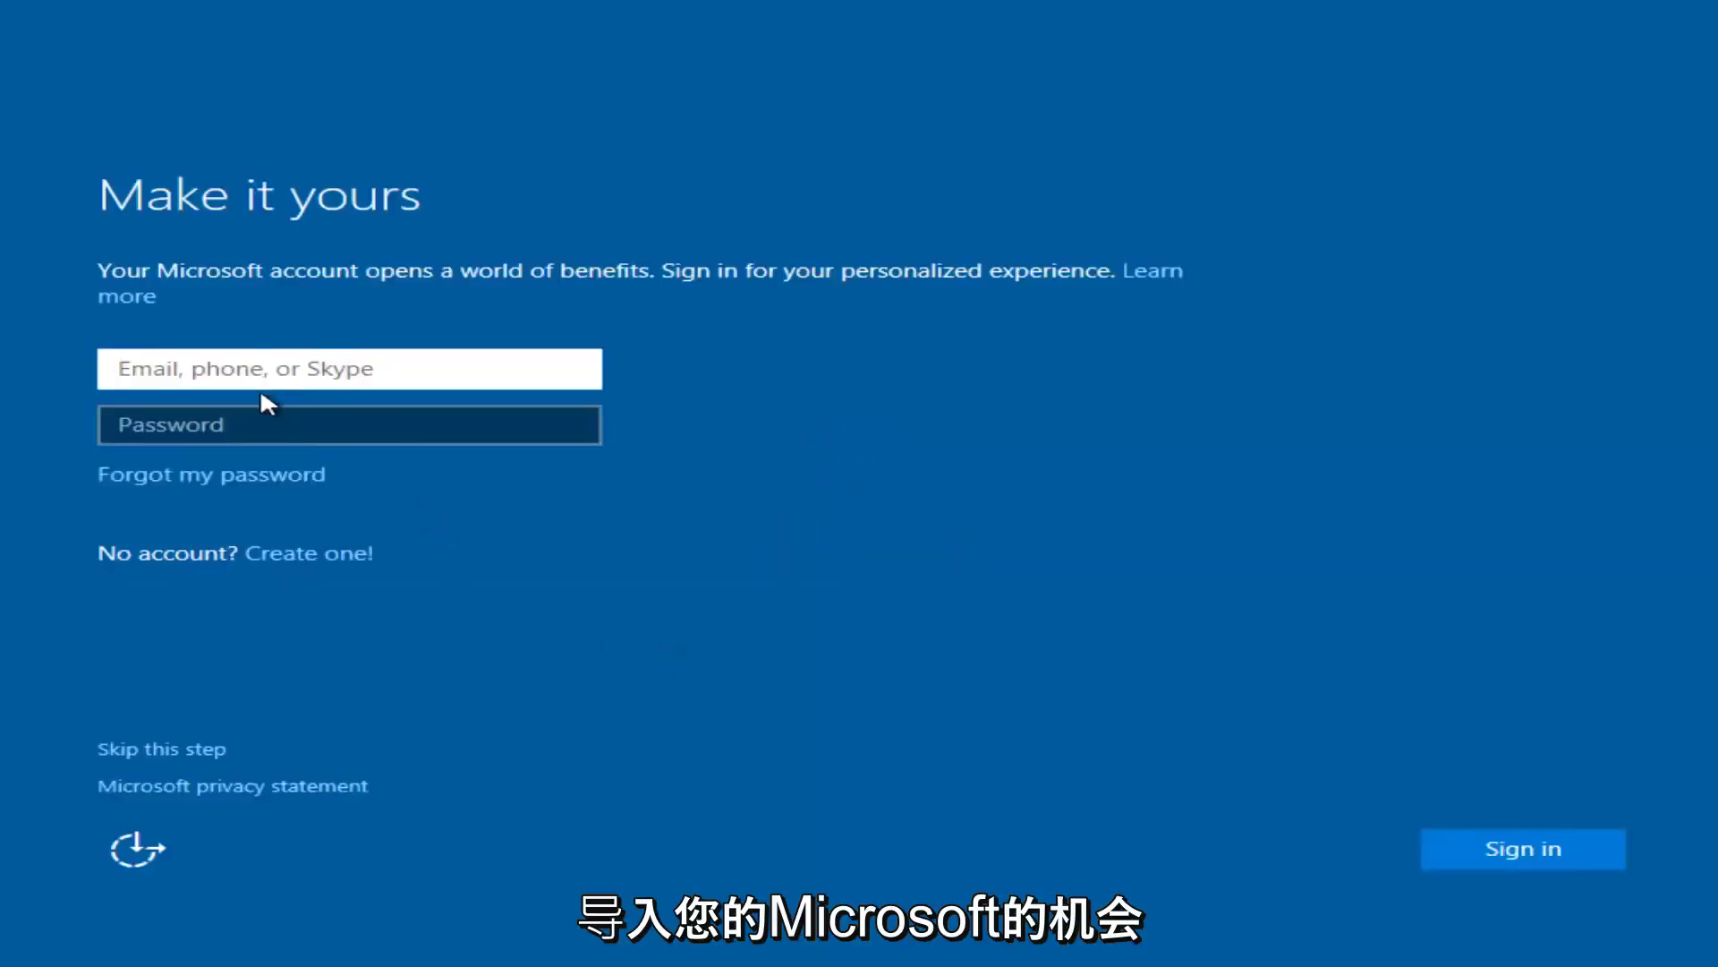
click(434, 330)
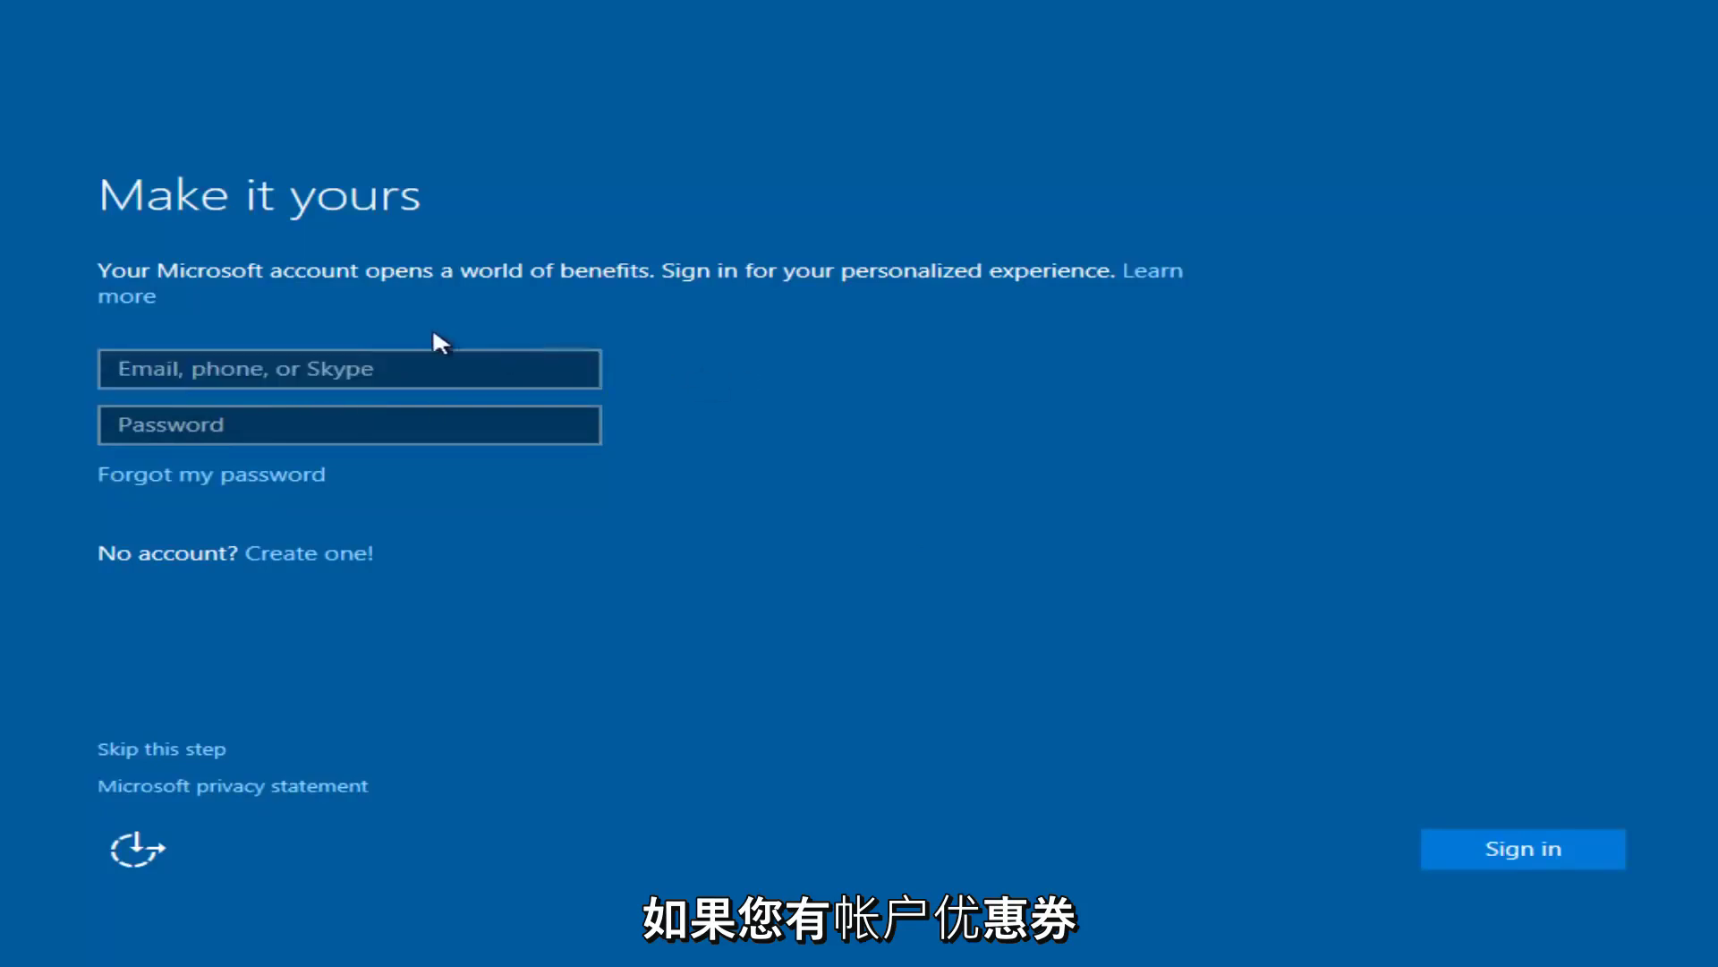
click(227, 383)
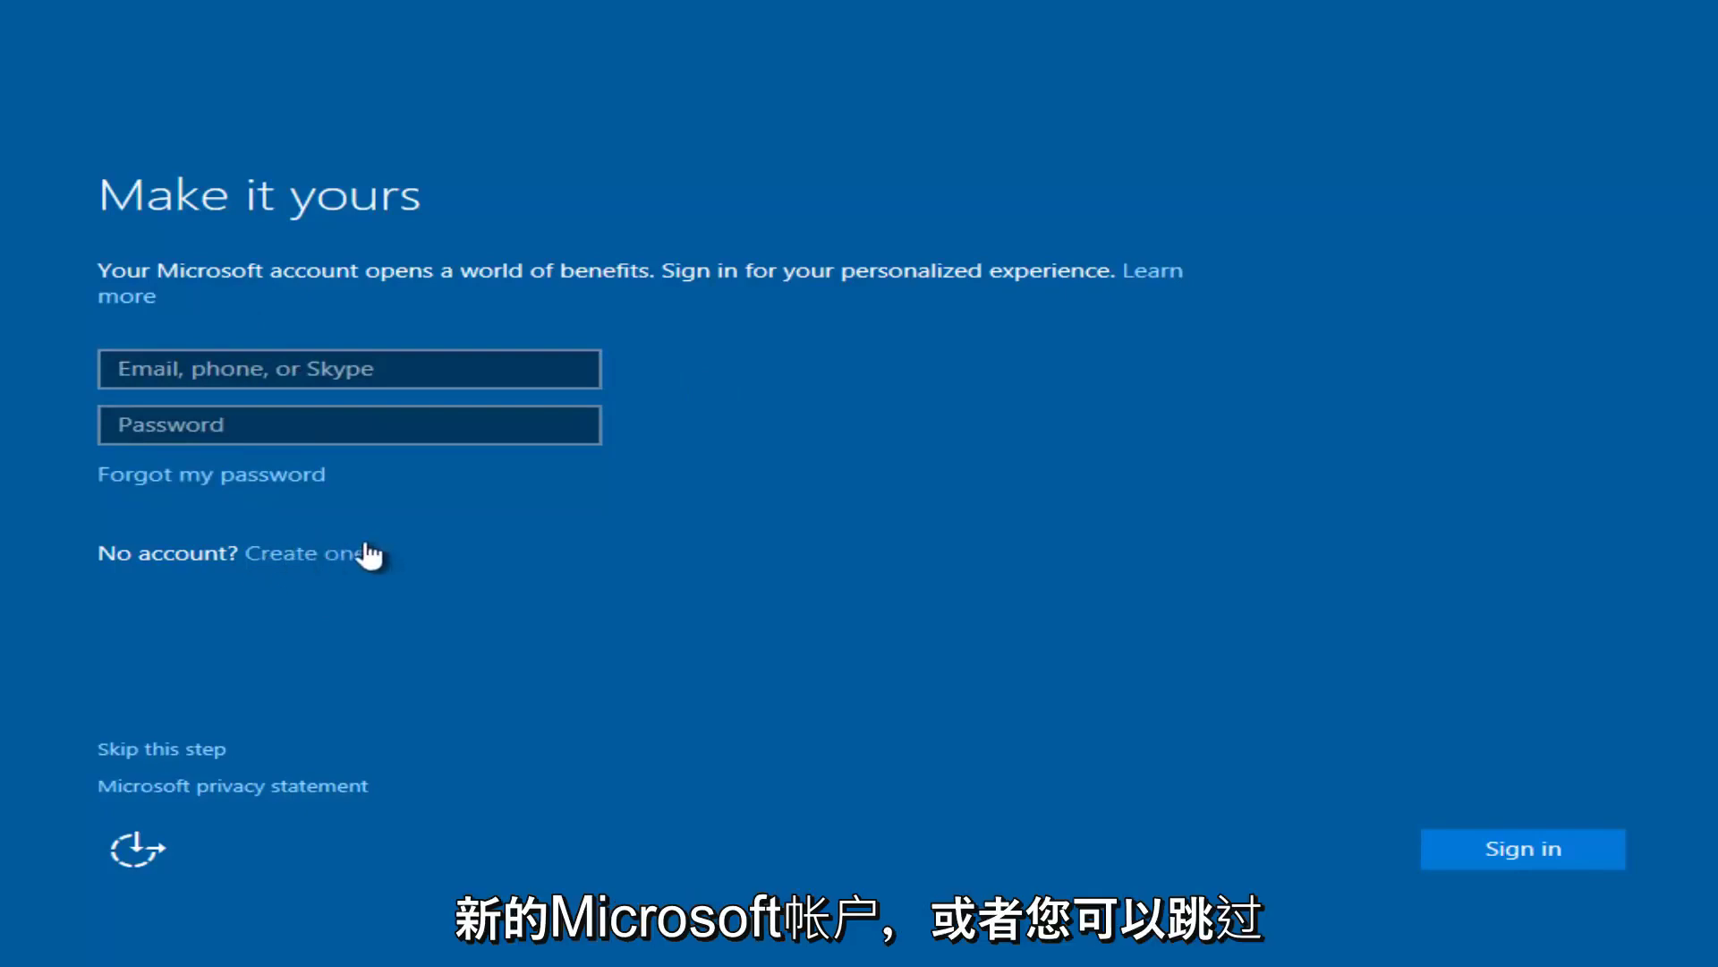
- Skip the Microsoft account and enter a user name for a local account
click(169, 750)
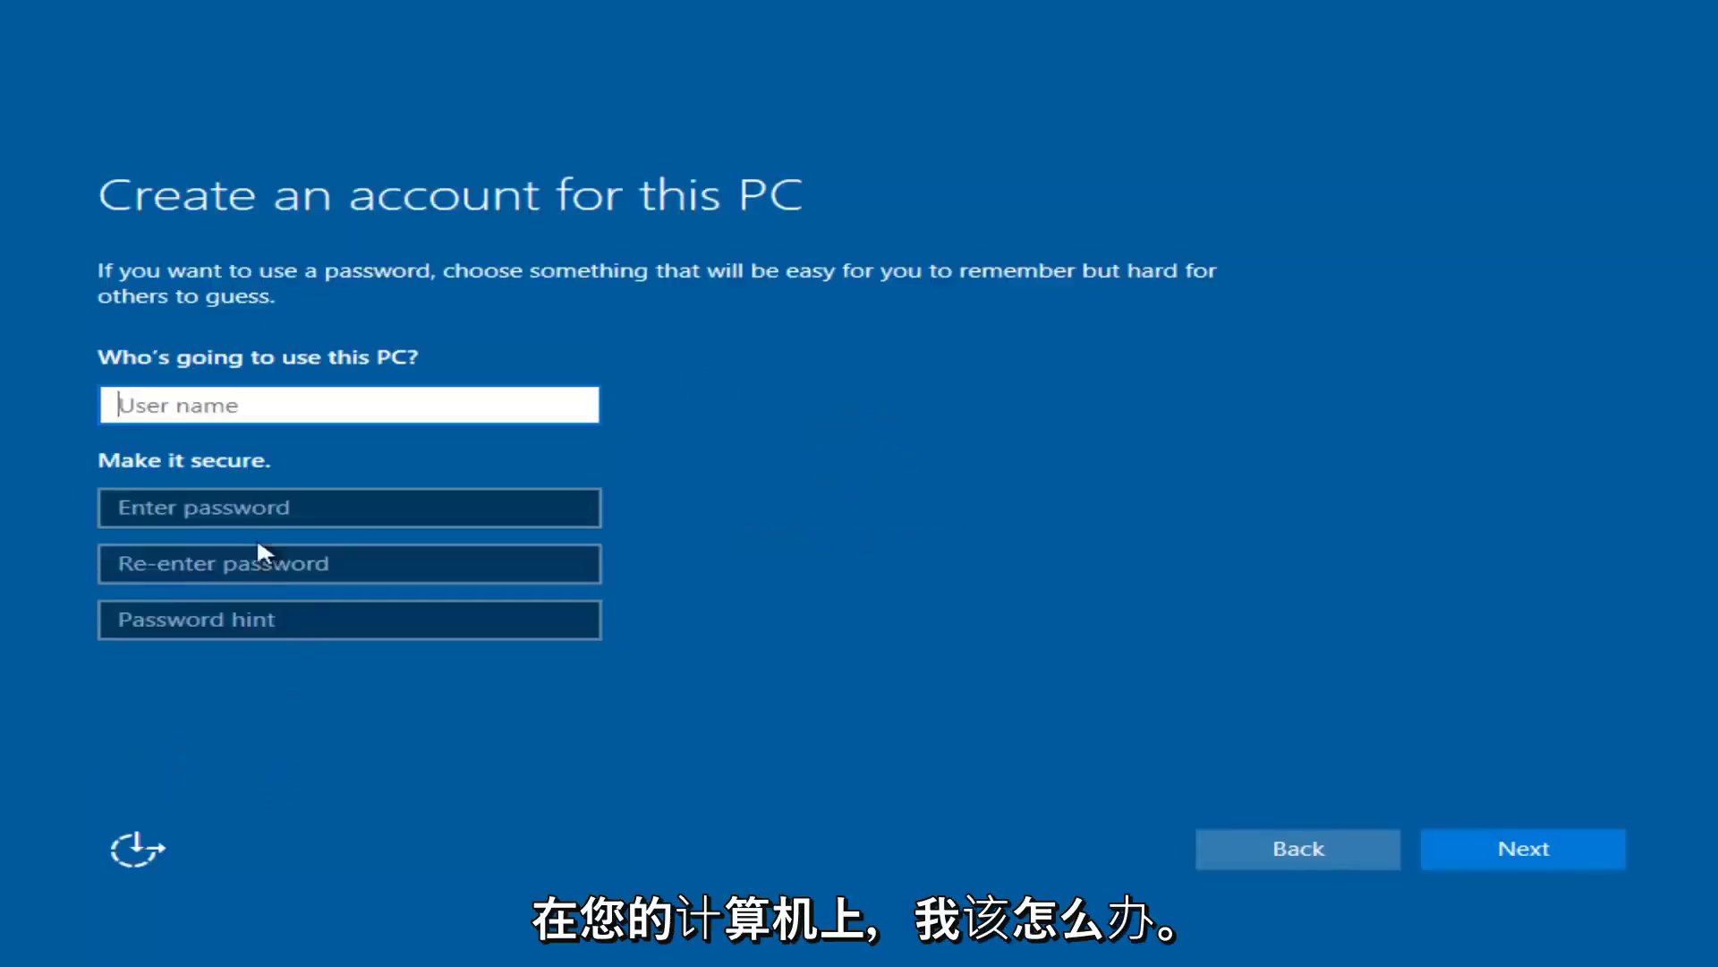
text(exam[p)
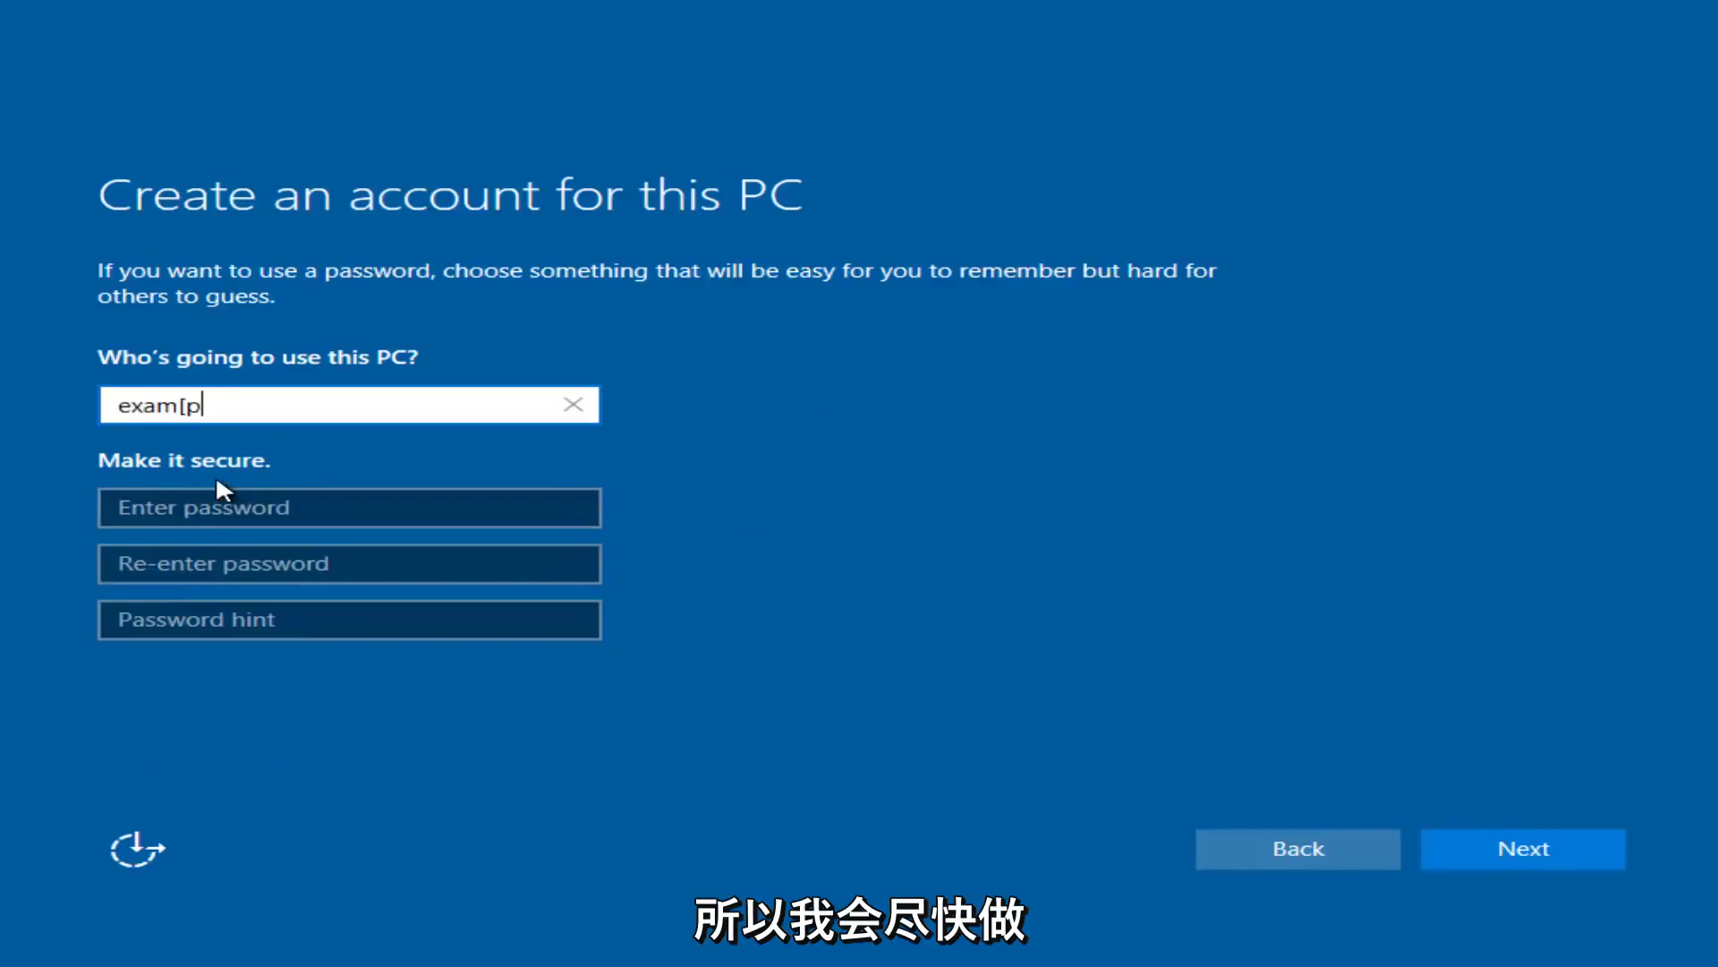
key(BackSpace)
key(BackSpace)
text([p)
key(BackSpace)
key(BackSpace)
text(ple)
- Enter the account password, its confirmation and a hint, create the account, and decline Cortana
click(216, 506)
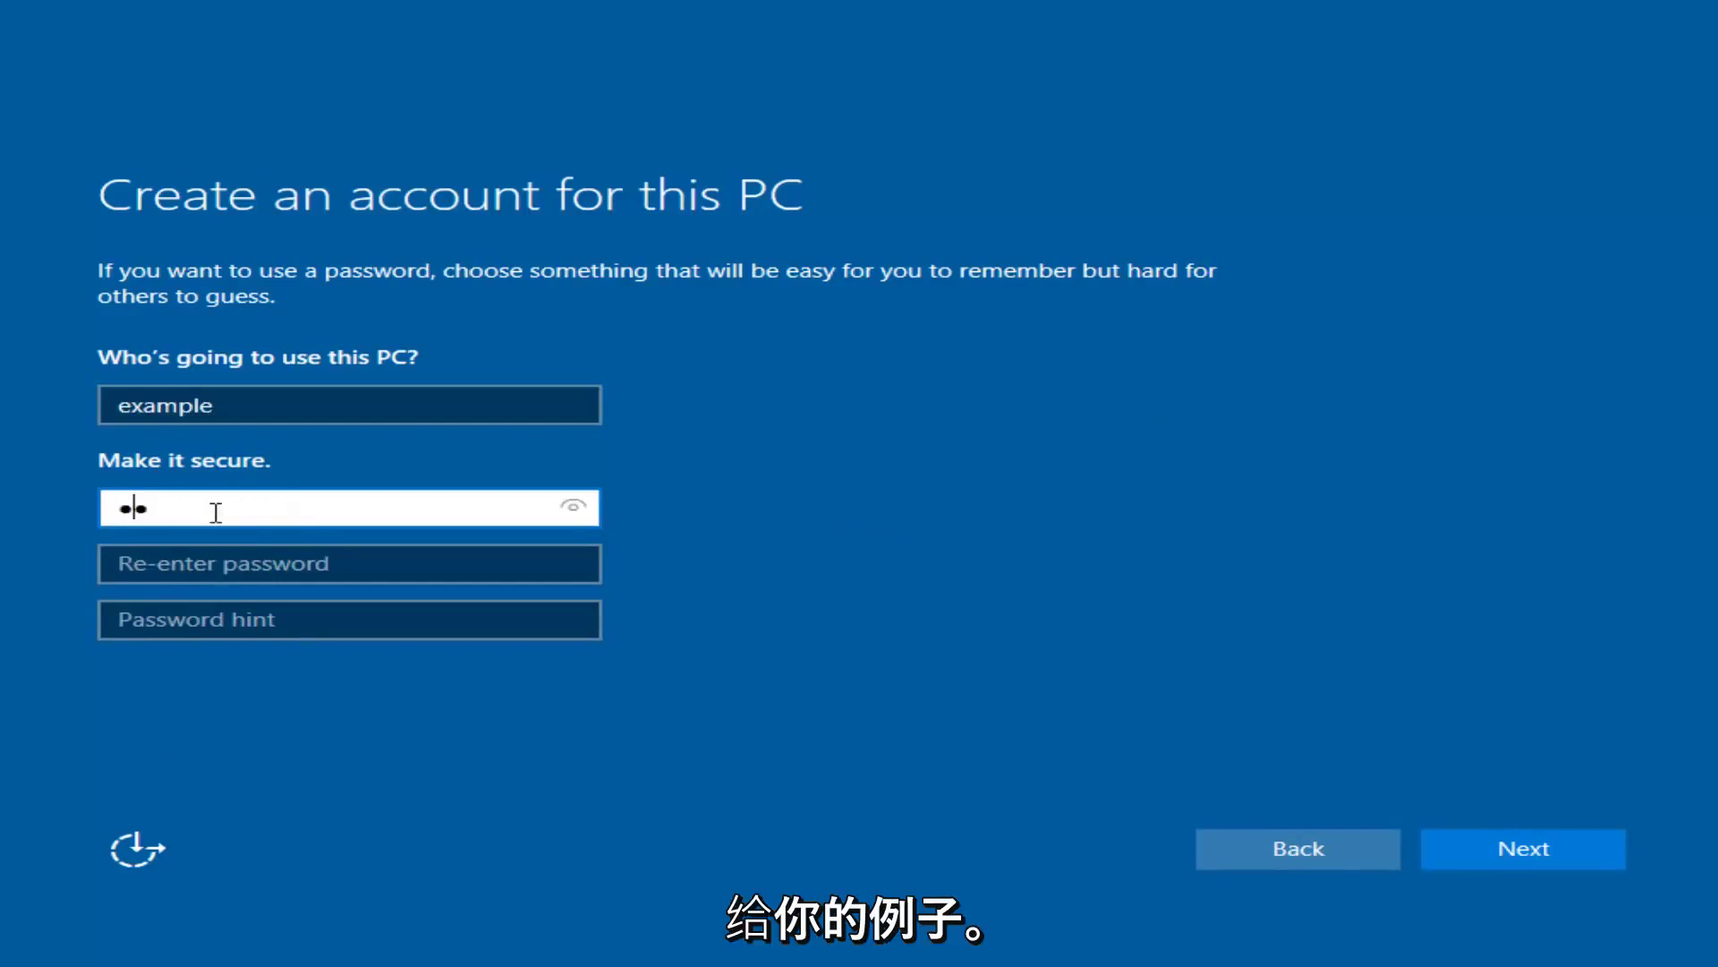
click(333, 563)
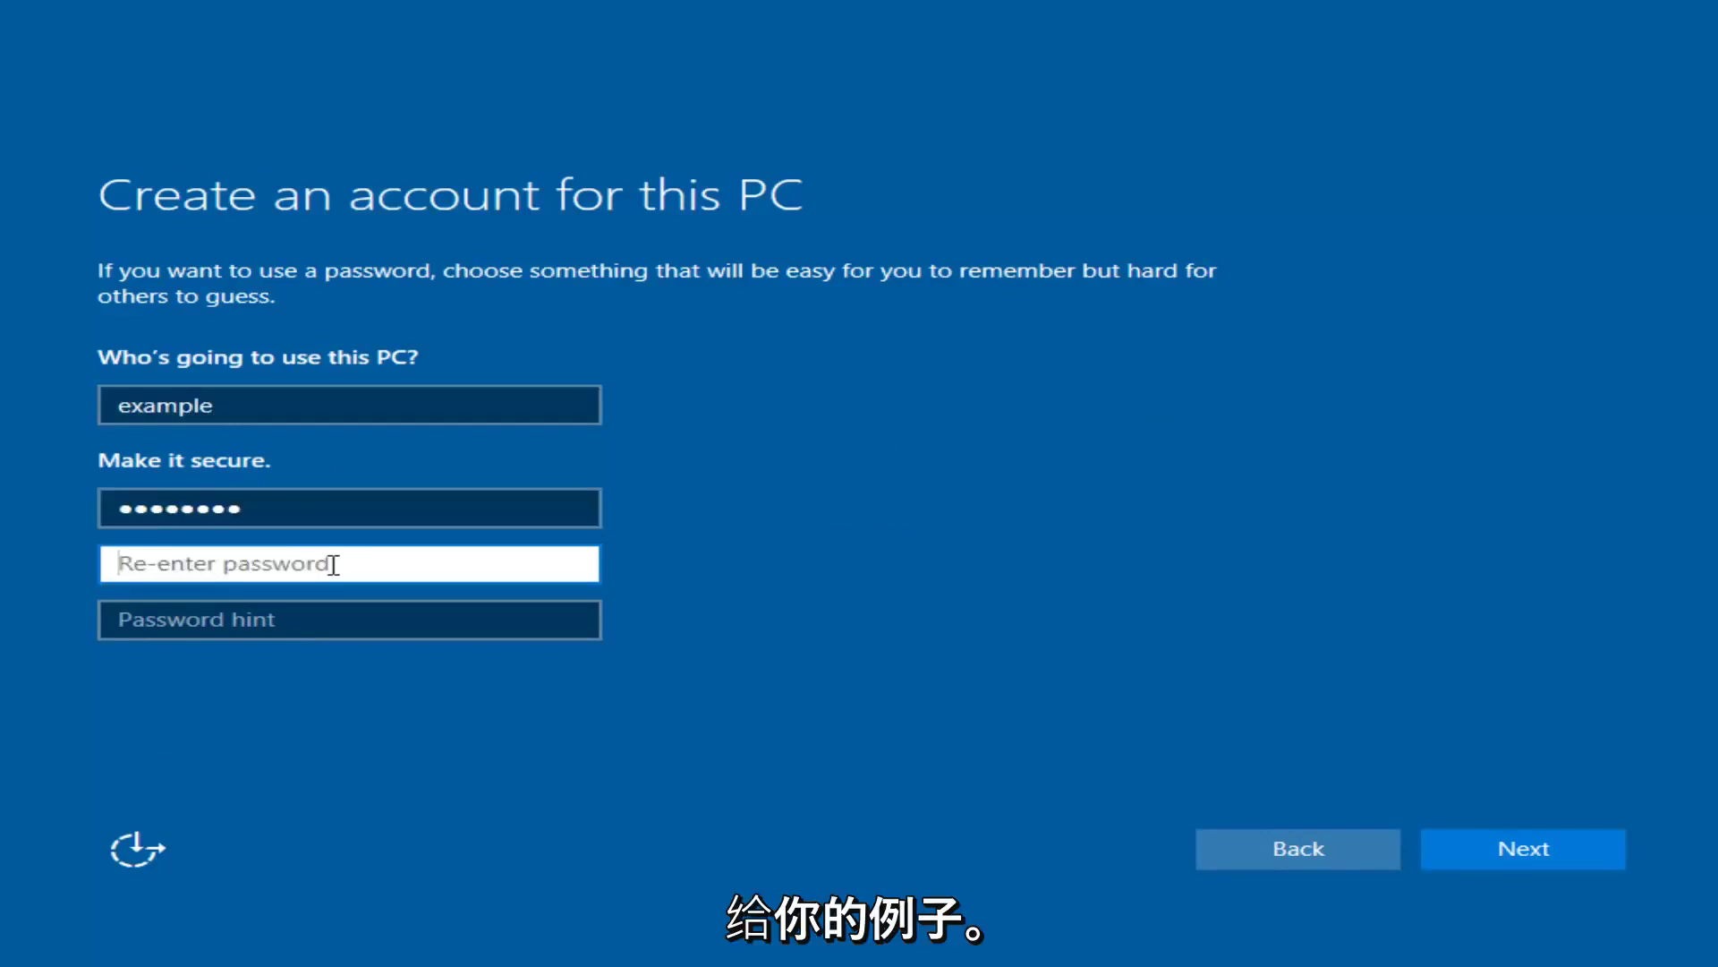
click(313, 625)
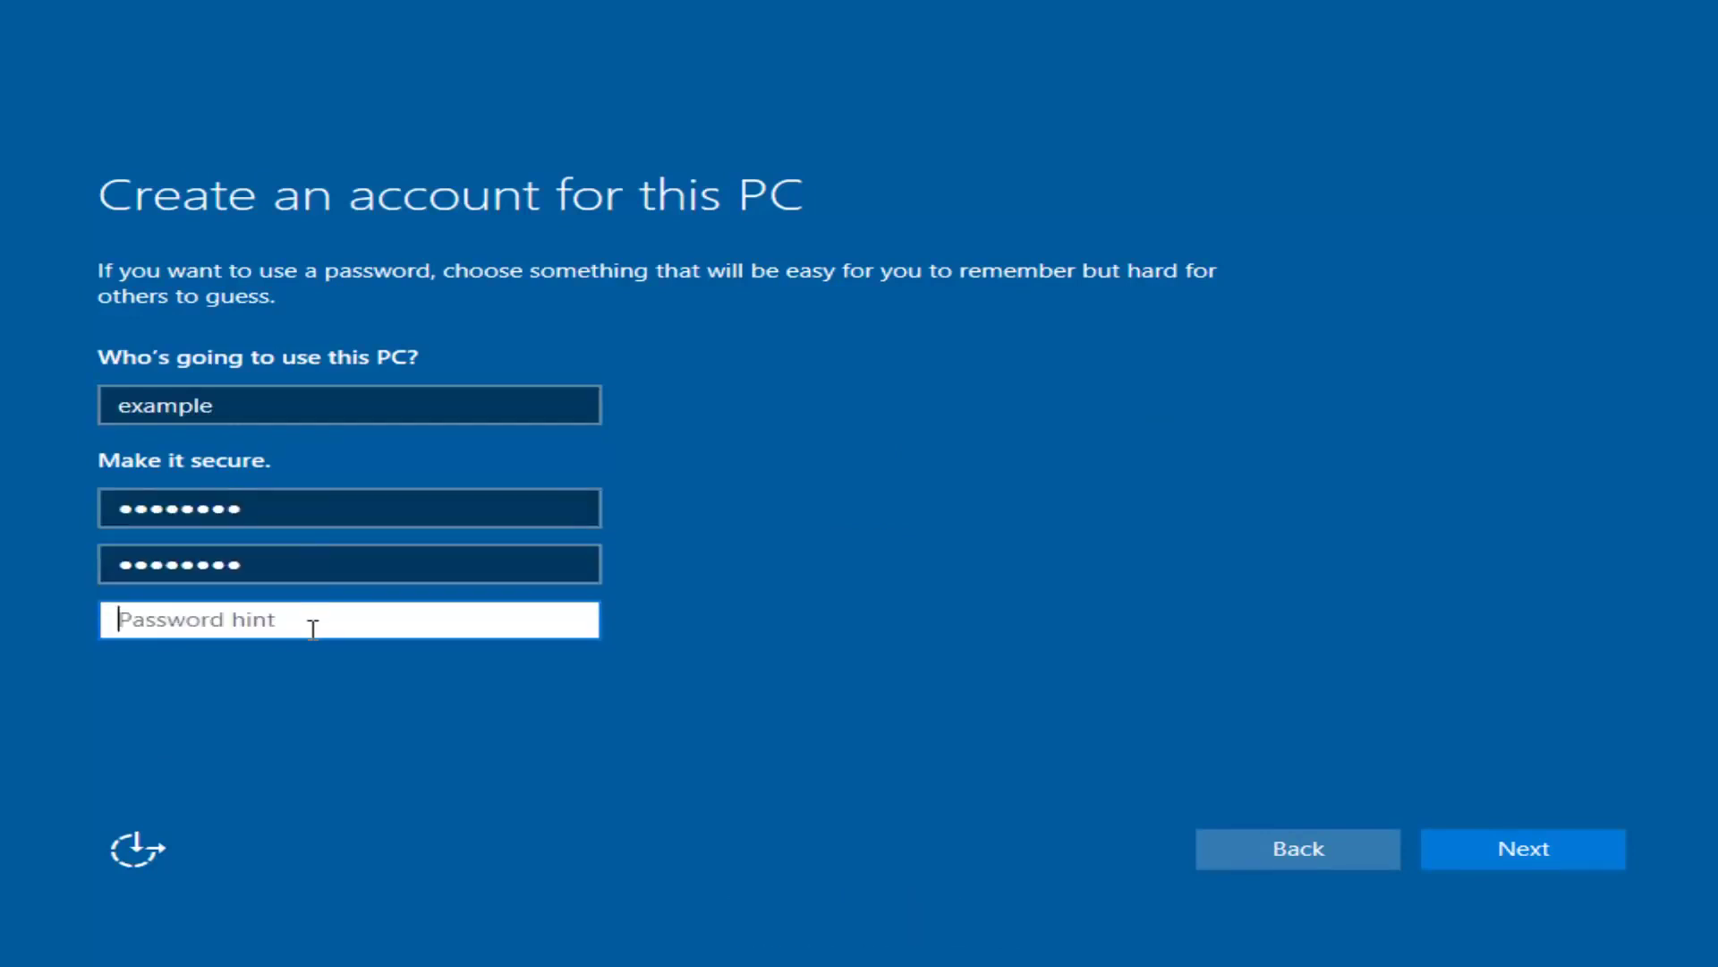
click(1550, 849)
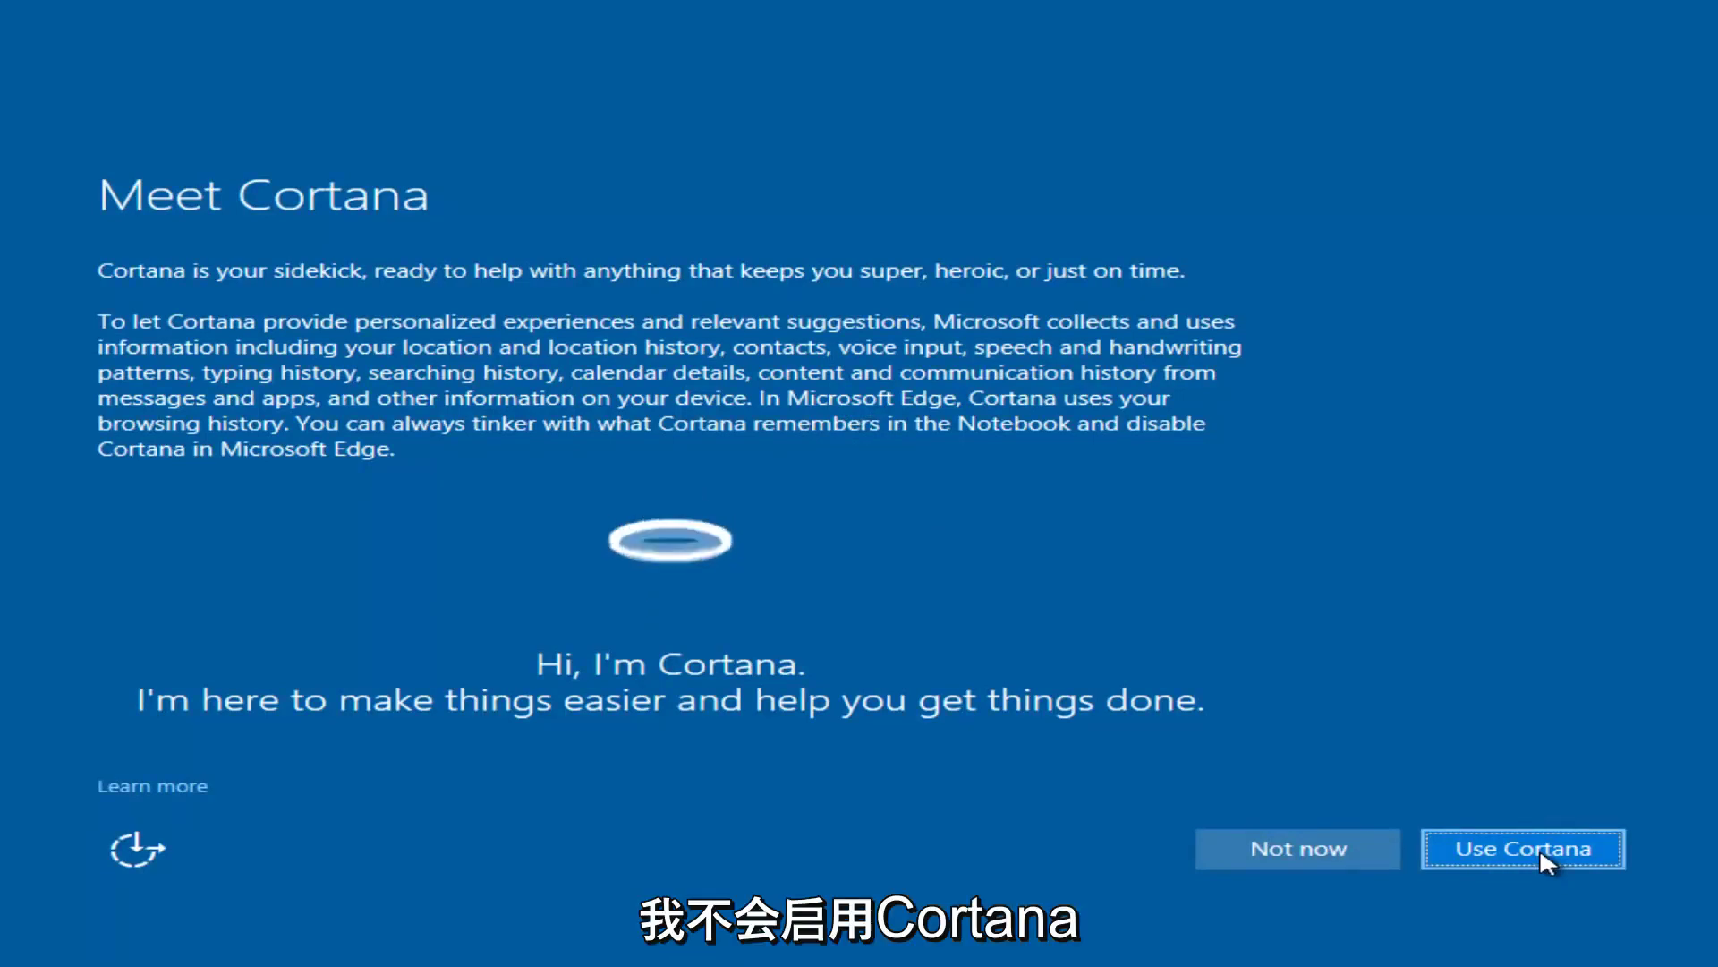
click(1264, 842)
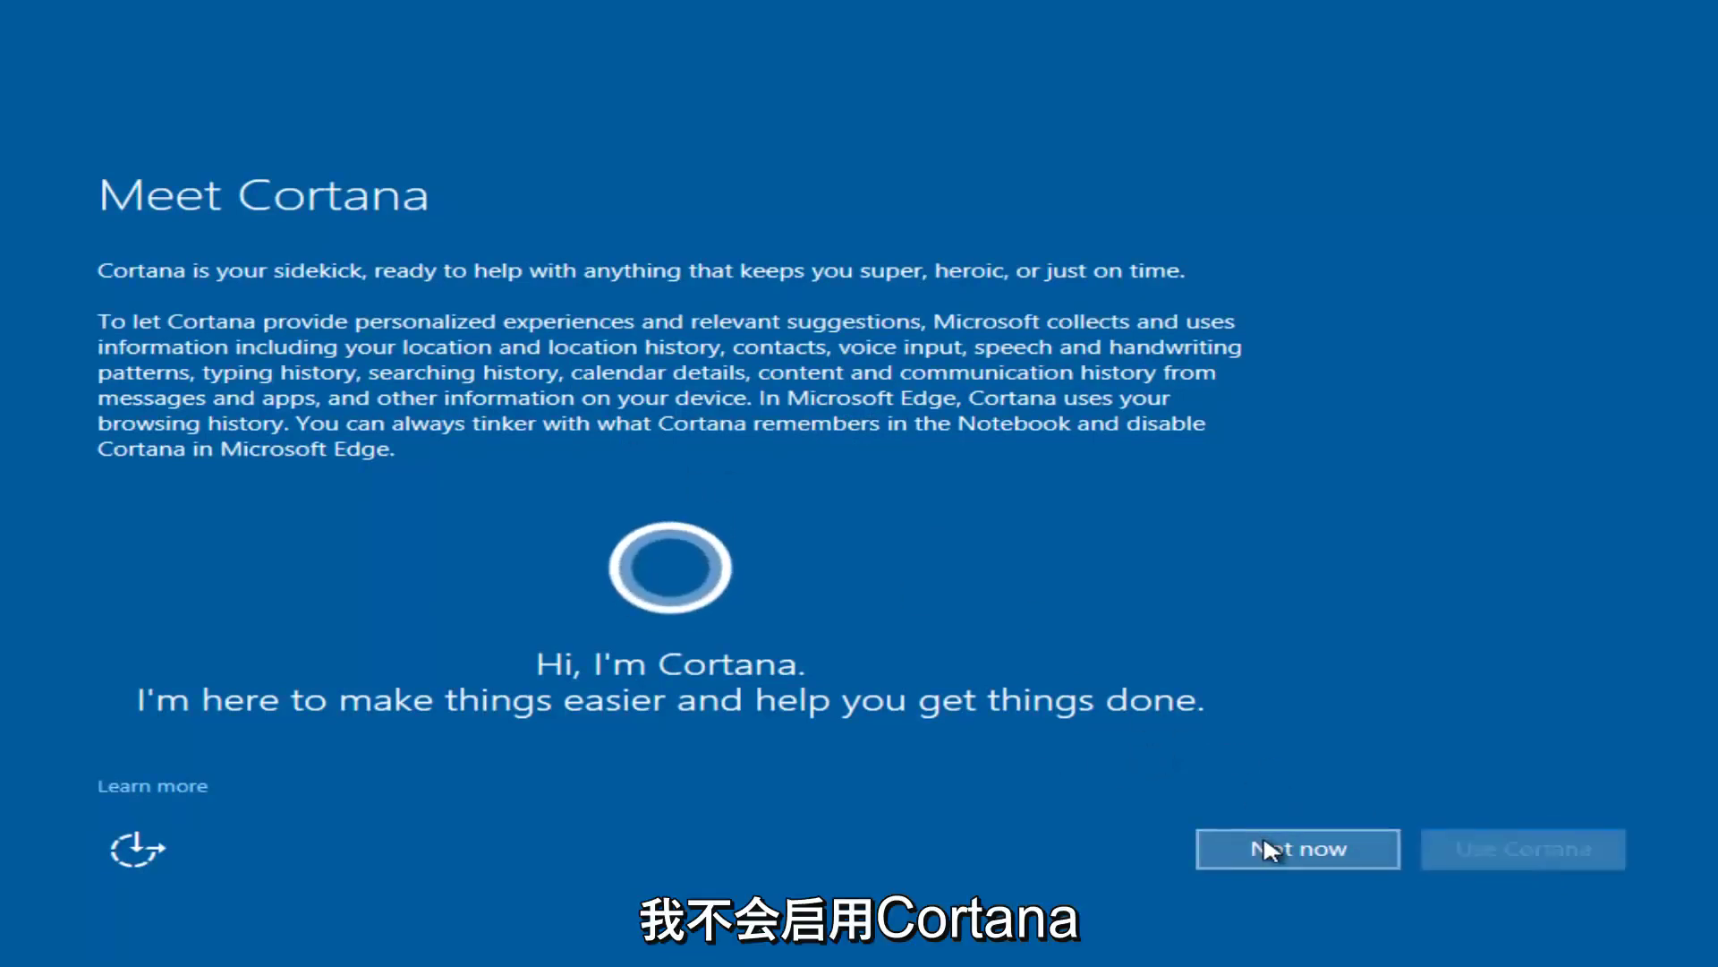